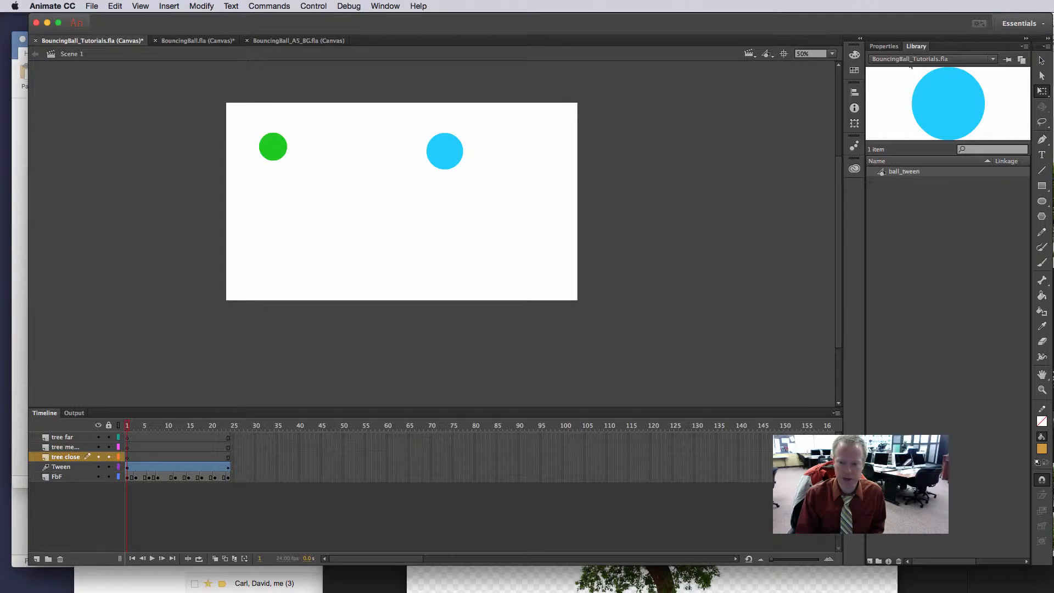
Step: Import tree_PNG3498.png from the Downloads folder in Finder onto the stage, on the tree close layer in Animate
{"action": "key", "text": "super+Tab"}
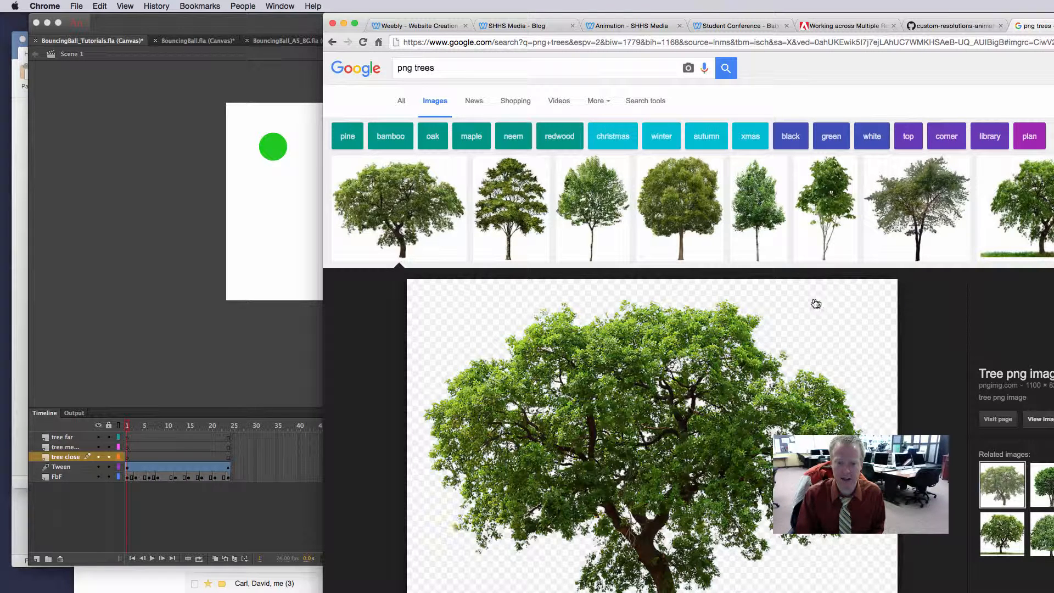
{"action": "key", "text": "super+Tab"}
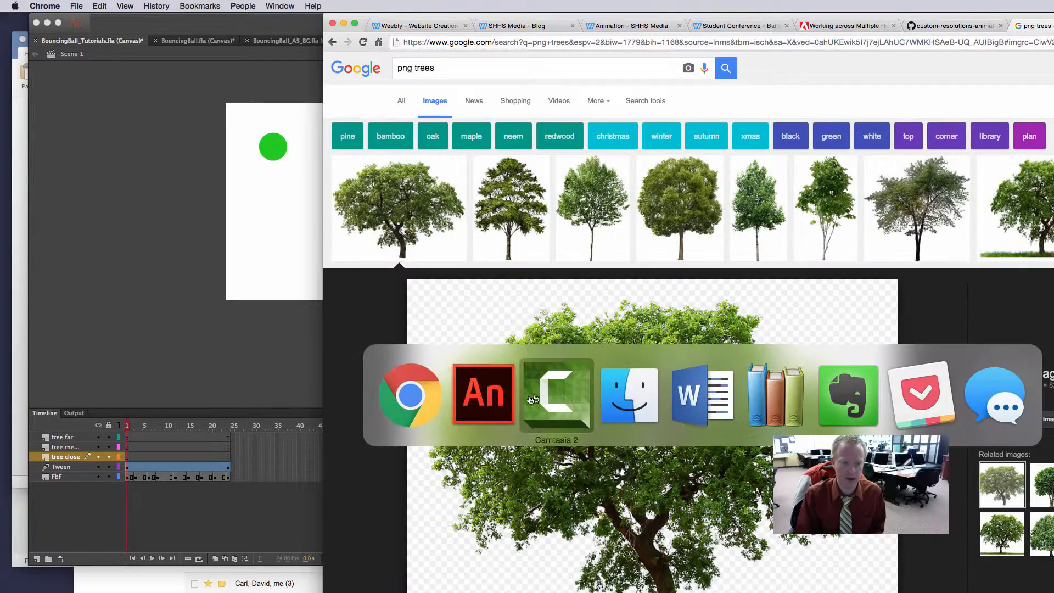
{"action": "left_click", "coordinate": [644, 384]}
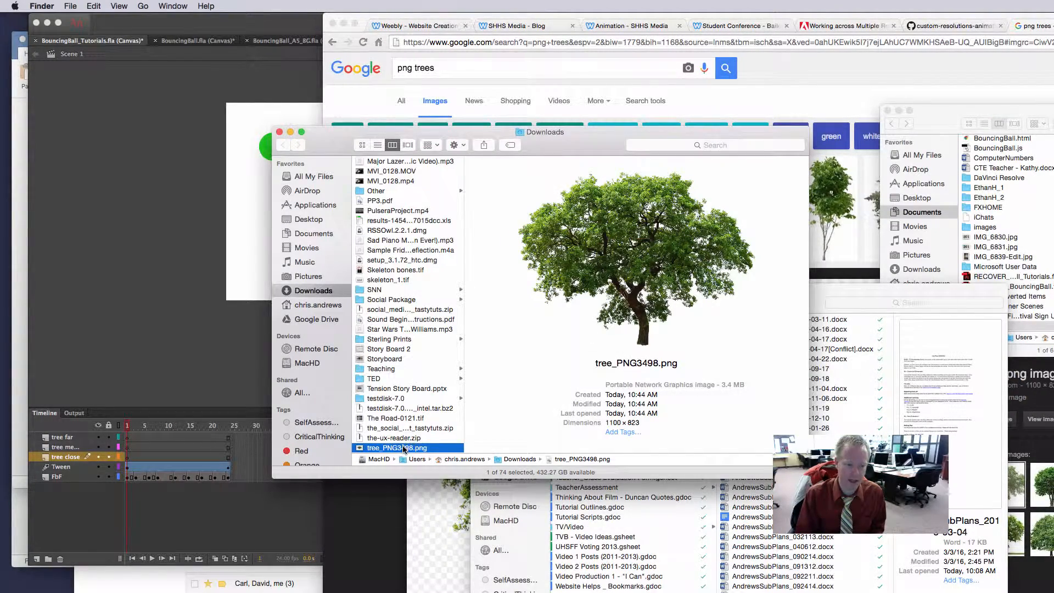
{"action": "left_click_drag", "start_coordinate": [405, 449], "coordinate": [154, 312]}
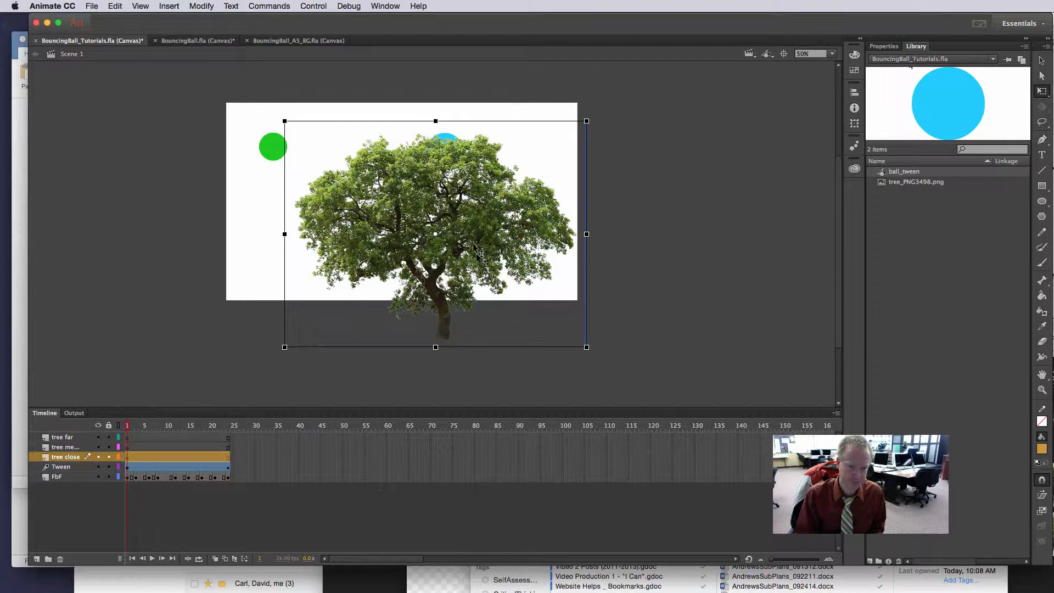
{"action": "left_click", "coordinate": [624, 274]}
{"action": "left_click", "coordinate": [539, 261]}
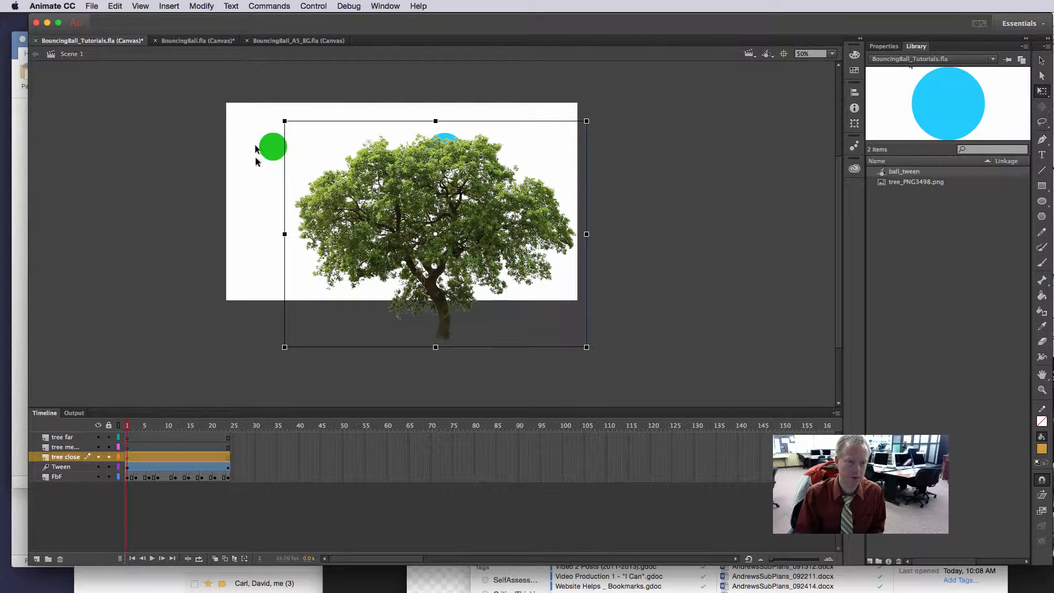
Step: Scale the tree image down proportionally to about two thirds and place it across the stage's left edge, with its trunk near the bottom
{"action": "left_click", "coordinate": [169, 6]}
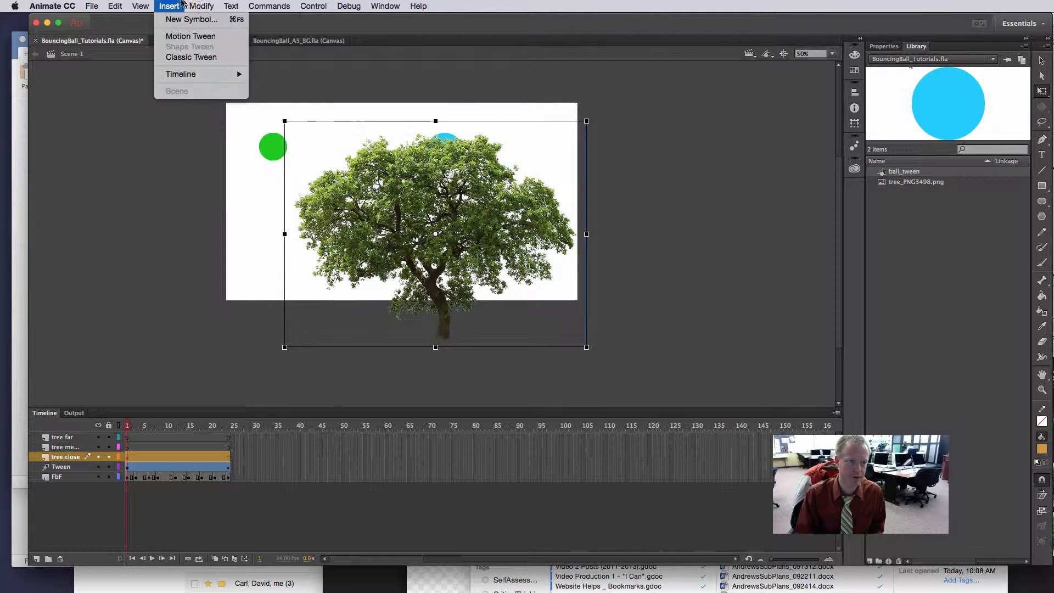
{"action": "mouse_move", "coordinate": [201, 6]}
{"action": "mouse_move", "coordinate": [252, 142]}
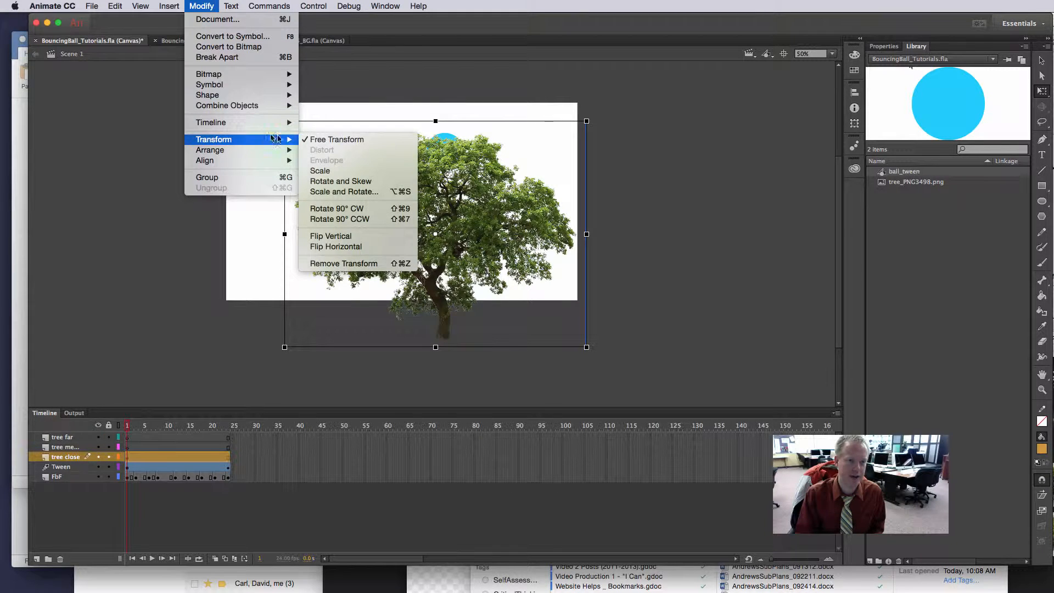
{"action": "left_click", "coordinate": [631, 228]}
{"action": "left_click_drag", "start_coordinate": [587, 121], "coordinate": [549, 157]}
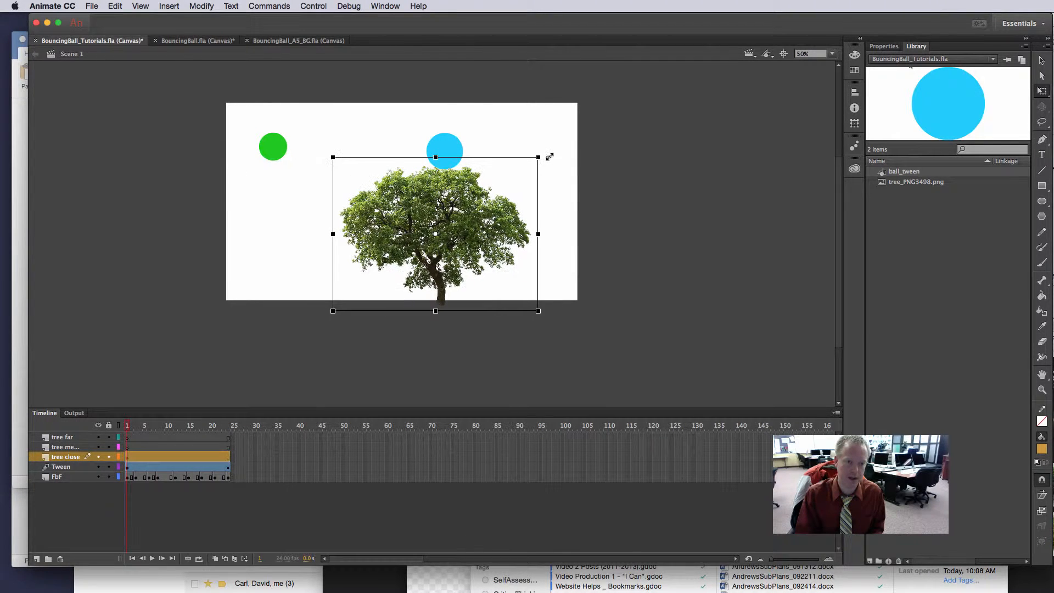
{"action": "left_click_drag", "start_coordinate": [476, 231], "coordinate": [308, 225]}
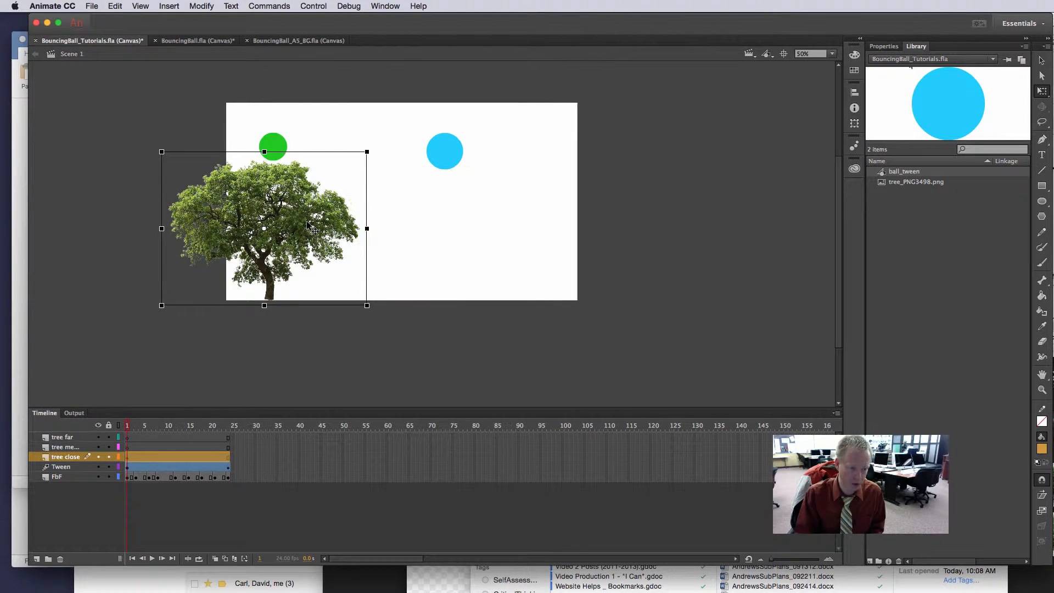
Step: Copy the tree onto the medium tree layer, shrink the copy, and place it overlapping the large tree on its right
{"action": "left_click", "coordinate": [79, 448]}
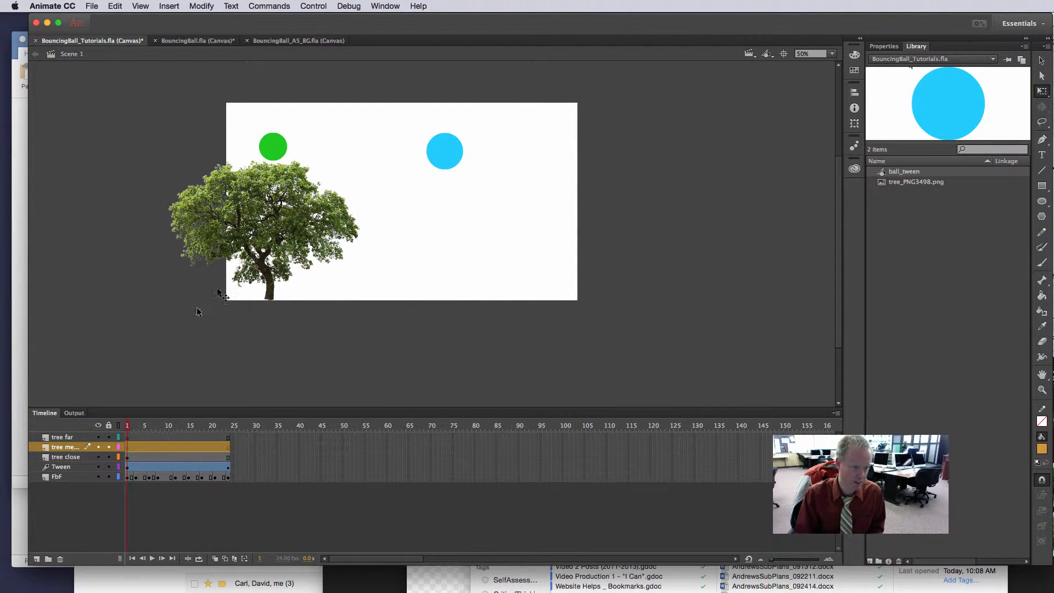
{"action": "left_click", "coordinate": [275, 234]}
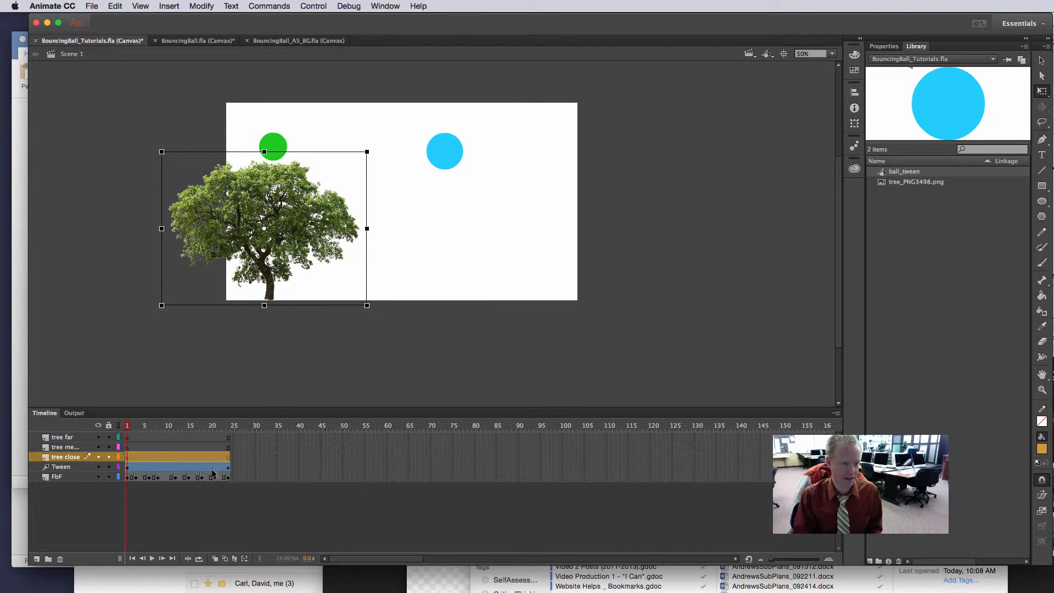
{"action": "left_click", "coordinate": [78, 448]}
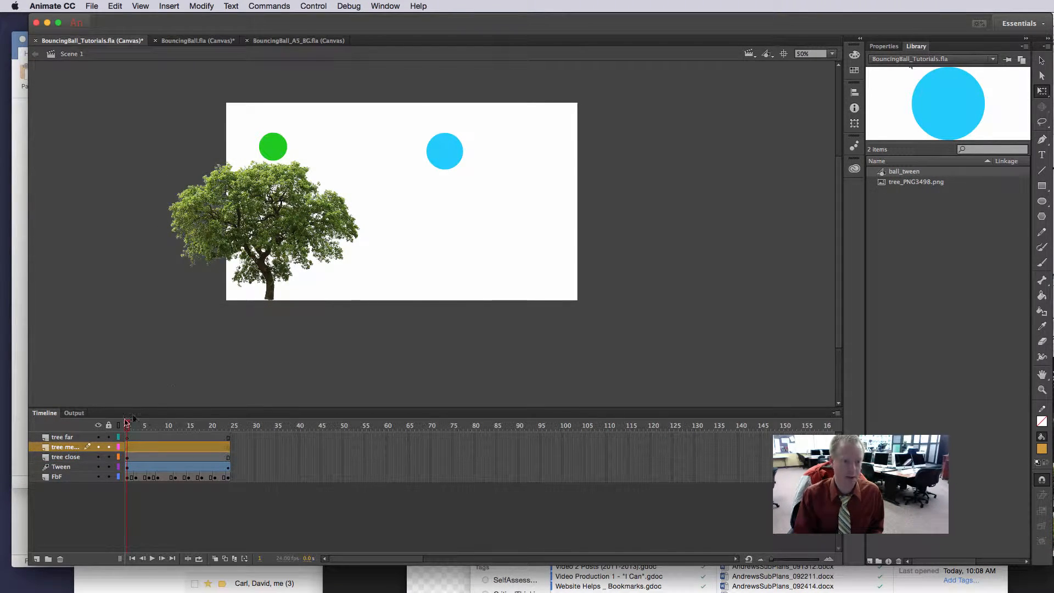
{"action": "key", "text": "ctrl+v"}
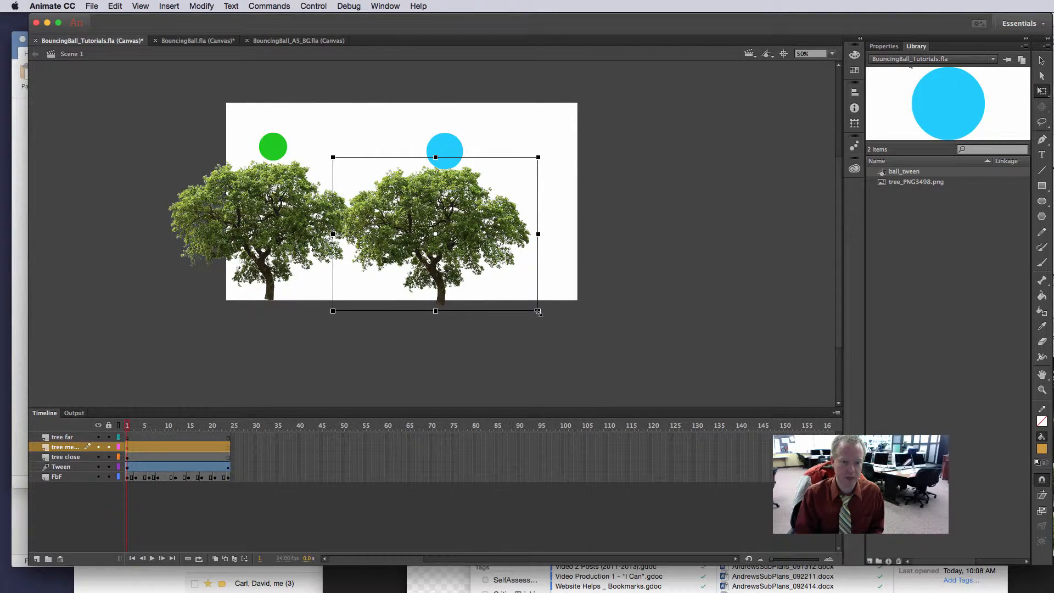
{"action": "left_click_drag", "start_coordinate": [538, 311], "coordinate": [499, 291]}
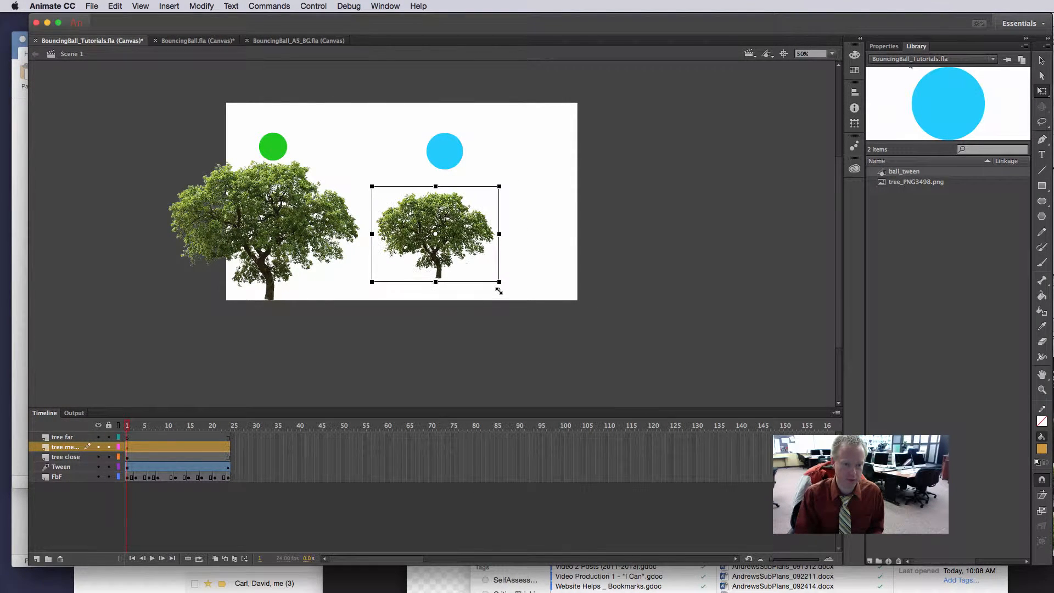
{"action": "left_click_drag", "start_coordinate": [454, 248], "coordinate": [378, 249]}
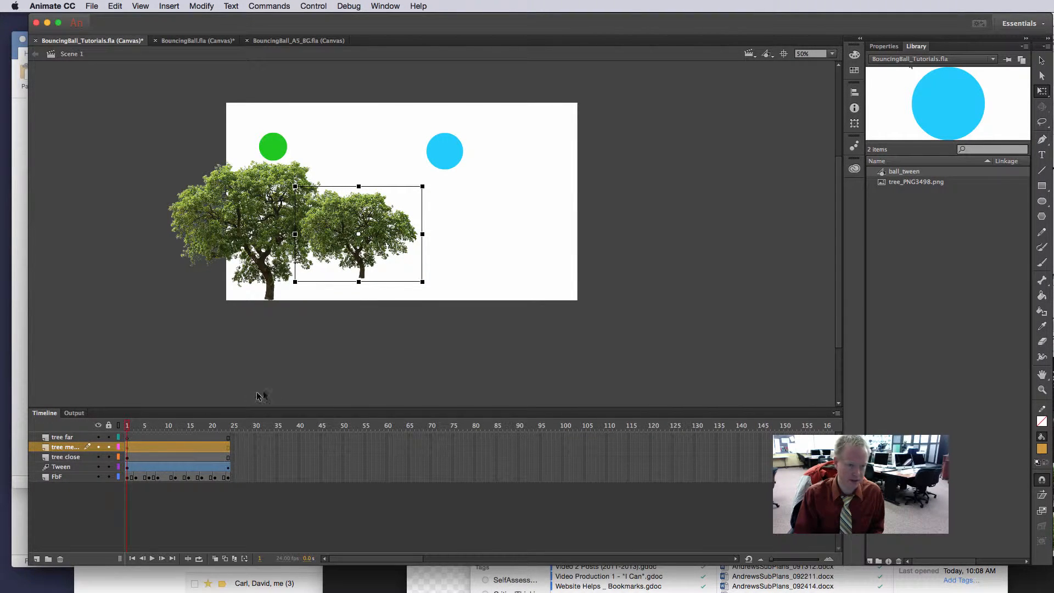
{"action": "left_click_drag", "start_coordinate": [385, 249], "coordinate": [356, 249]}
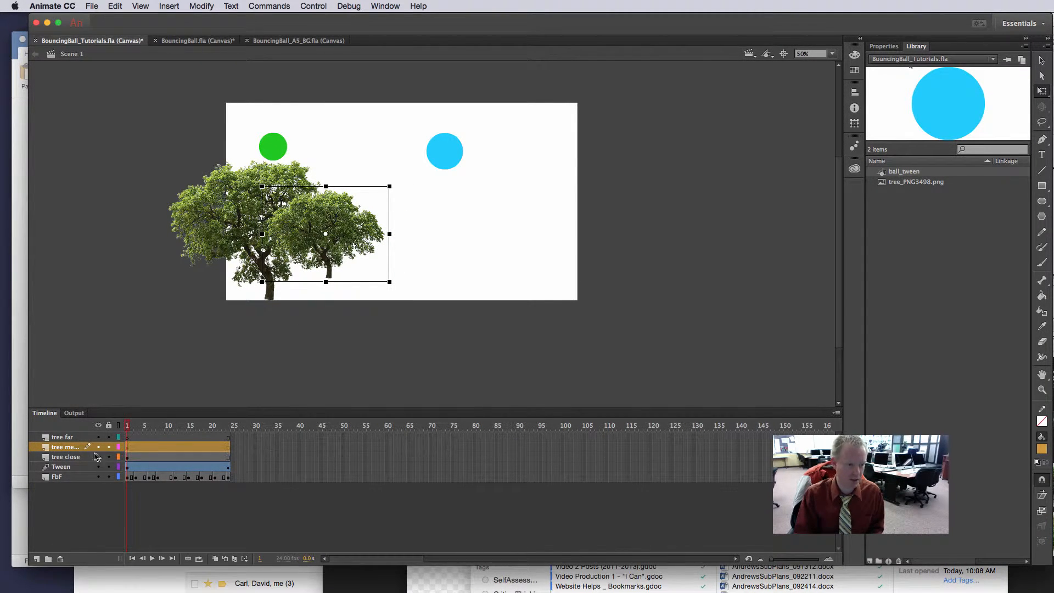
Step: Paste another copy of the tree onto the tree far layer, shrink it to the smallest size, and place it right of the medium tree
{"action": "left_click", "coordinate": [81, 438]}
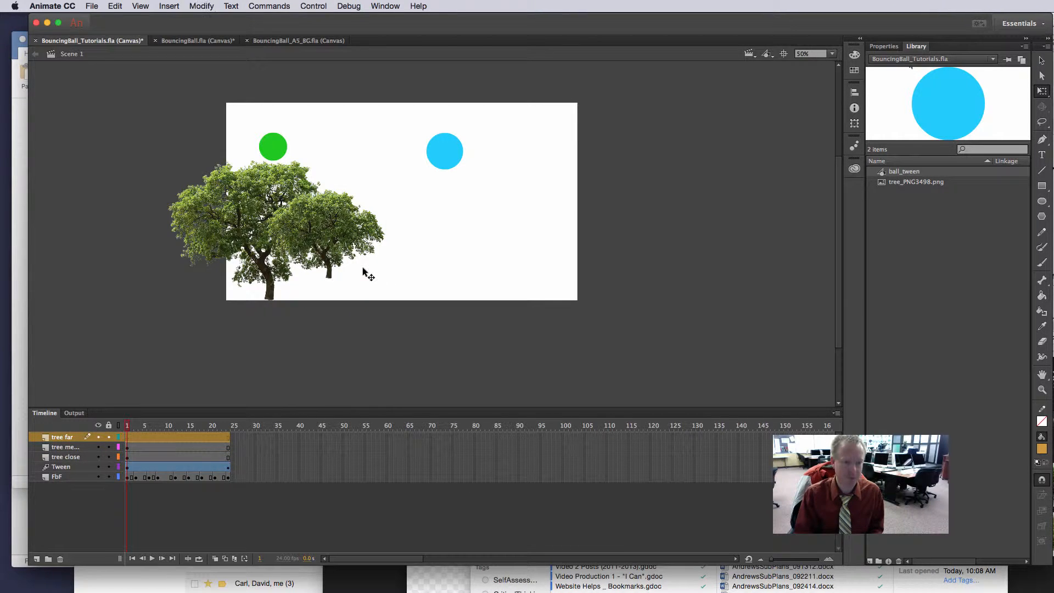
{"action": "key", "text": "ctrl+v"}
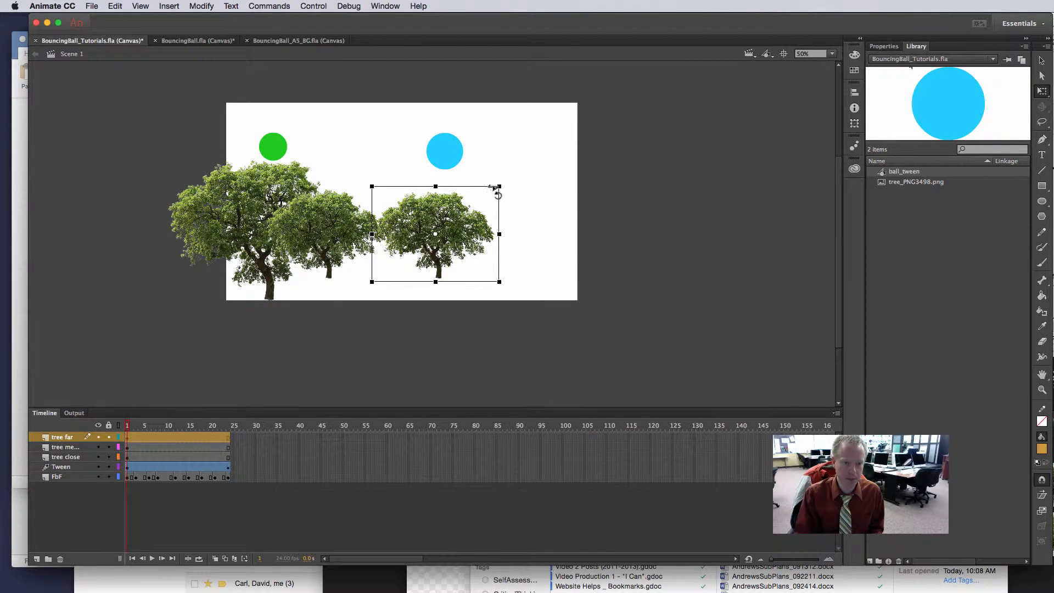
{"action": "left_click_drag", "start_coordinate": [499, 185], "coordinate": [391, 233]}
{"action": "left_click", "coordinate": [388, 347]}
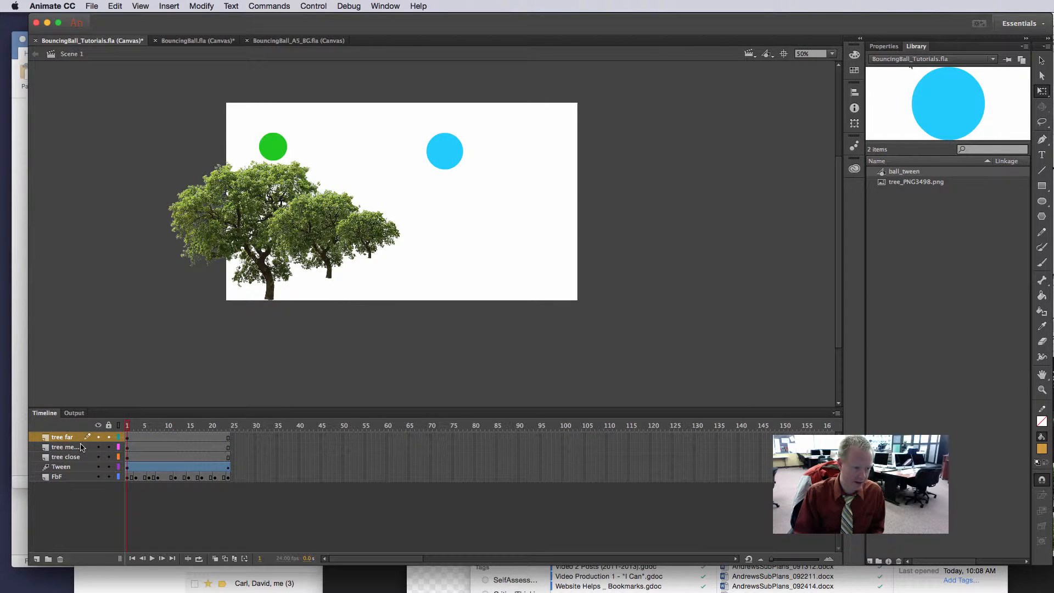
Step: Reorder the tree layers with tree close on top, the medium tree in the middle and tree far underneath
{"action": "mouse_move", "coordinate": [82, 456]}
{"action": "left_mouse_down"}
{"action": "mouse_move", "coordinate": [81, 436]}
{"action": "mouse_move", "coordinate": [79, 447]}
{"action": "left_mouse_up"}
{"action": "left_click", "coordinate": [399, 339]}
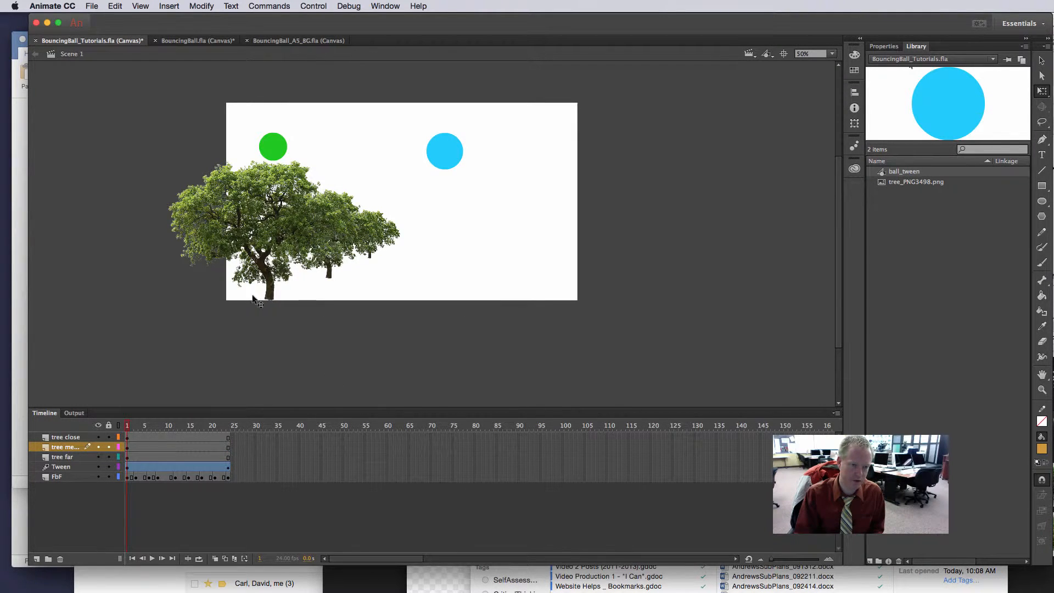
Step: Shift the close, medium and far trees left so they overlap in a receding row, locking the tree close layer against accidental moves
{"action": "left_click", "coordinate": [333, 242]}
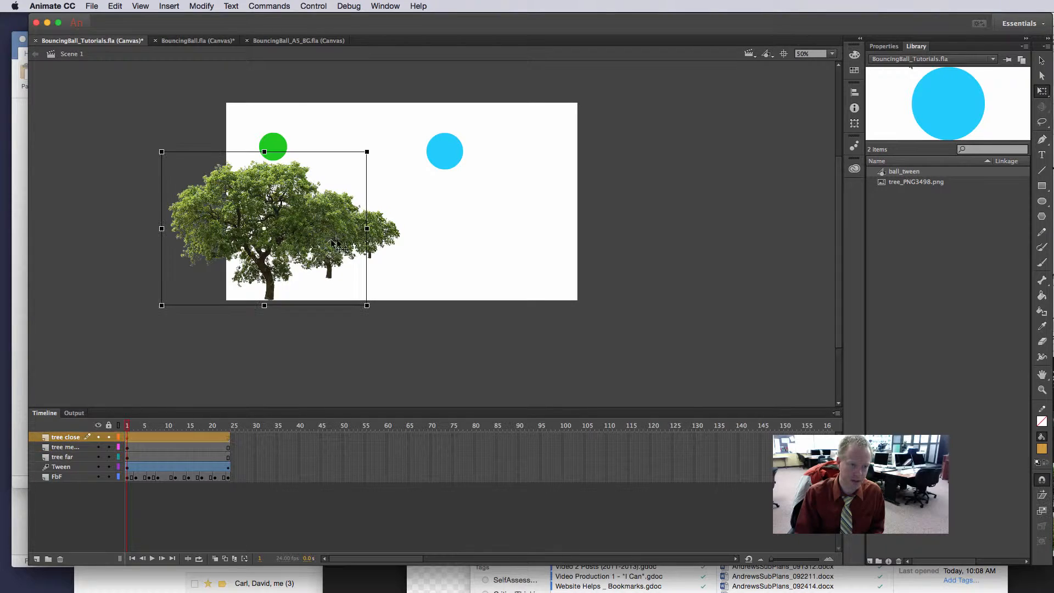
{"action": "left_click", "coordinate": [85, 449]}
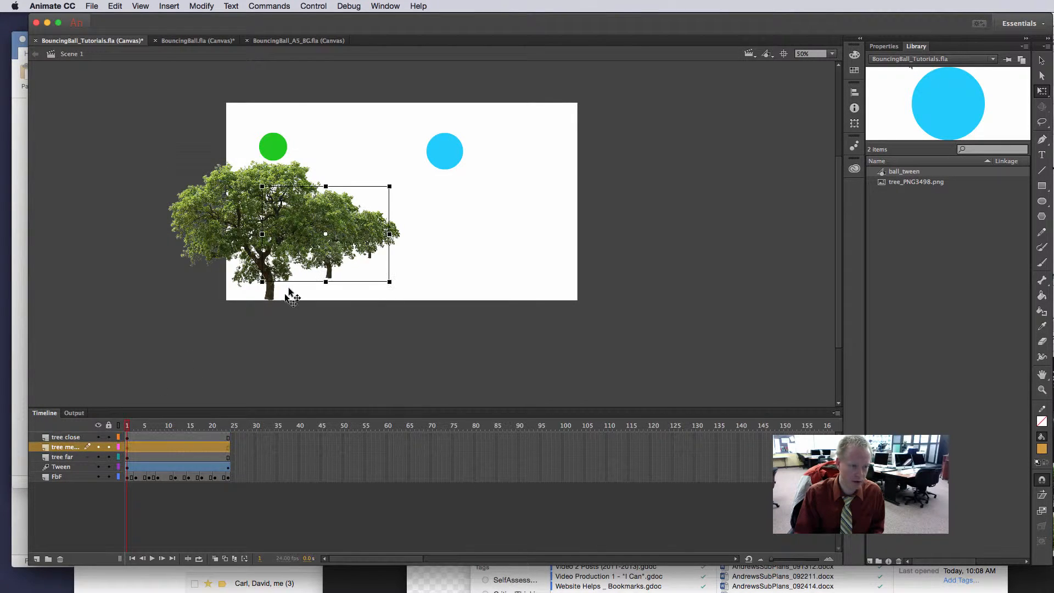
{"action": "left_click_drag", "start_coordinate": [359, 236], "coordinate": [348, 231]}
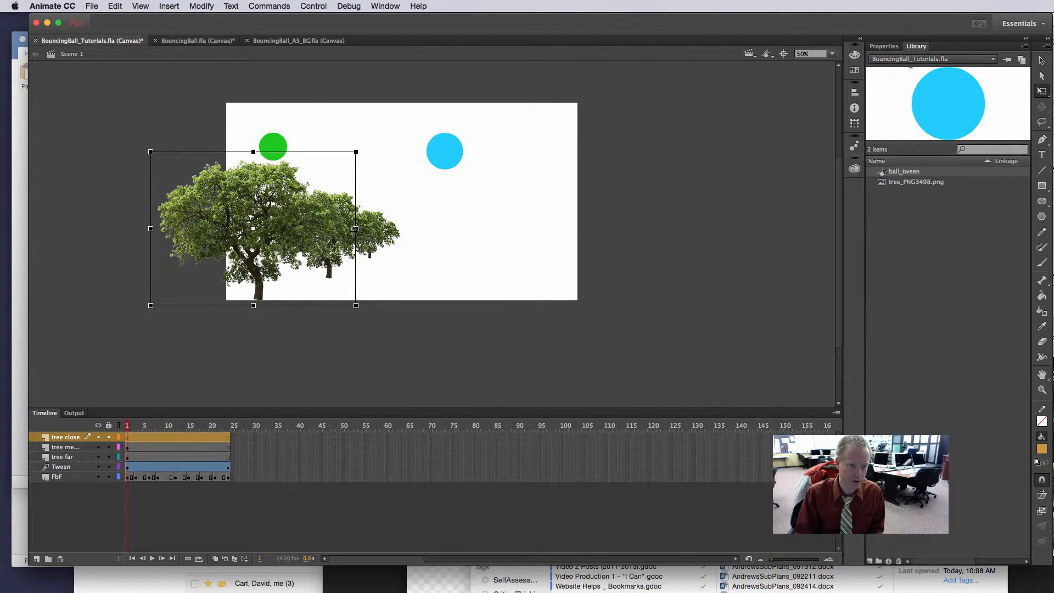
{"action": "left_click", "coordinate": [91, 450]}
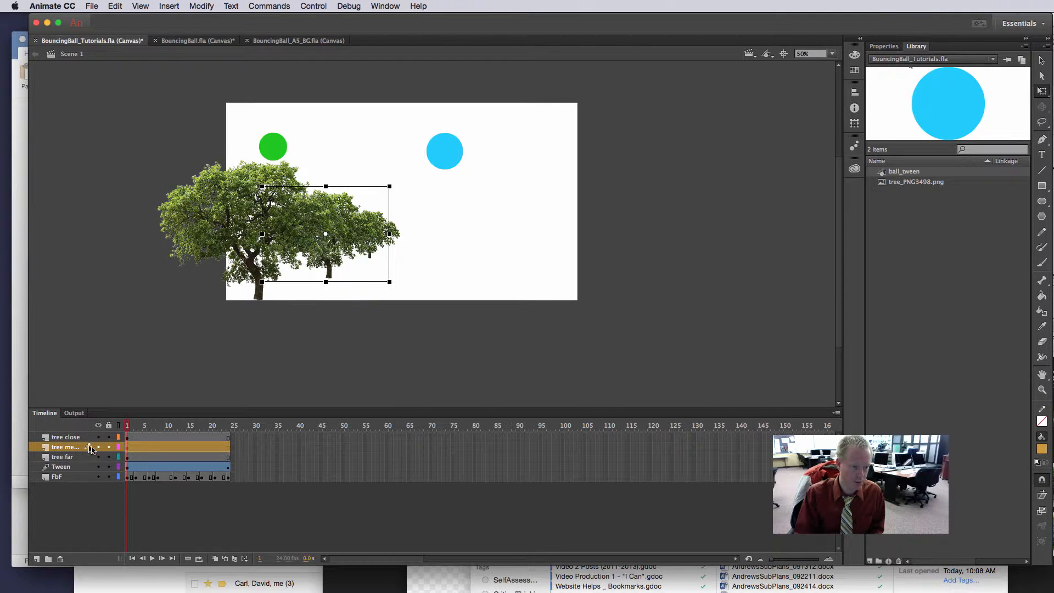
{"action": "left_click_drag", "start_coordinate": [329, 252], "coordinate": [303, 253]}
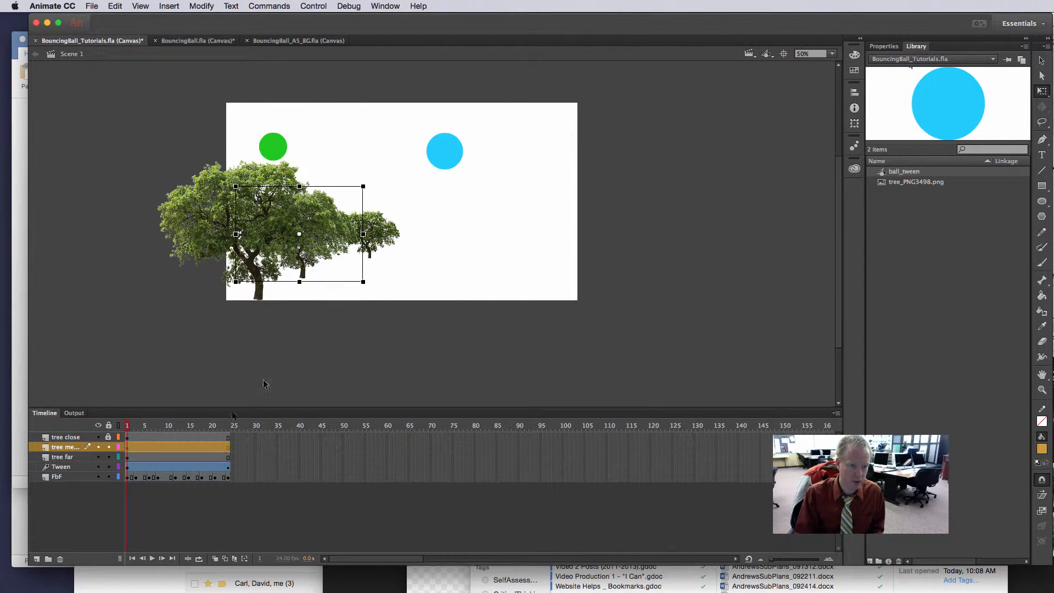
{"action": "left_click", "coordinate": [87, 459]}
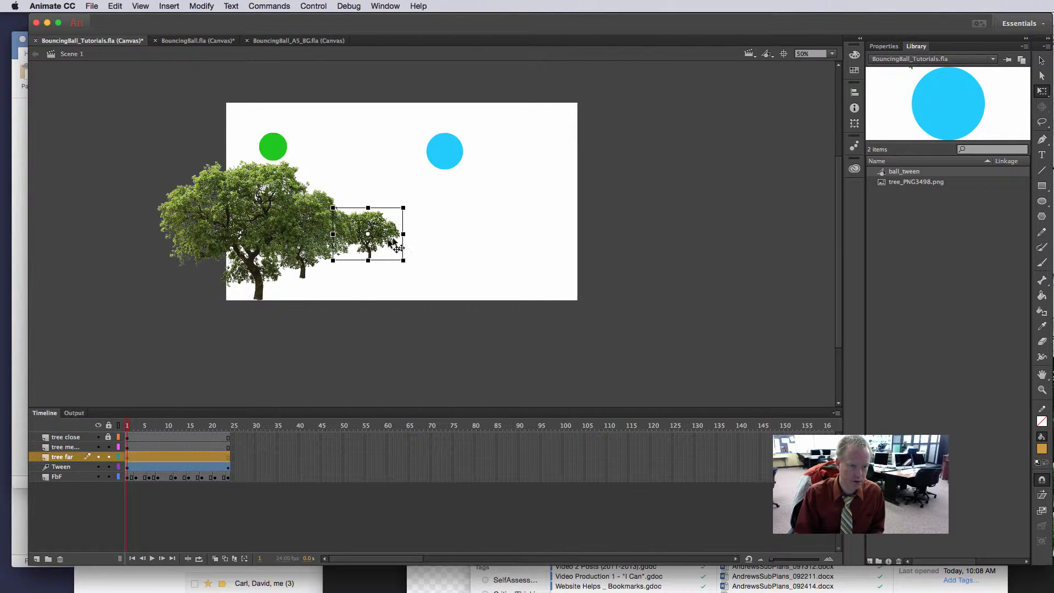
{"action": "left_click_drag", "start_coordinate": [382, 237], "coordinate": [347, 234]}
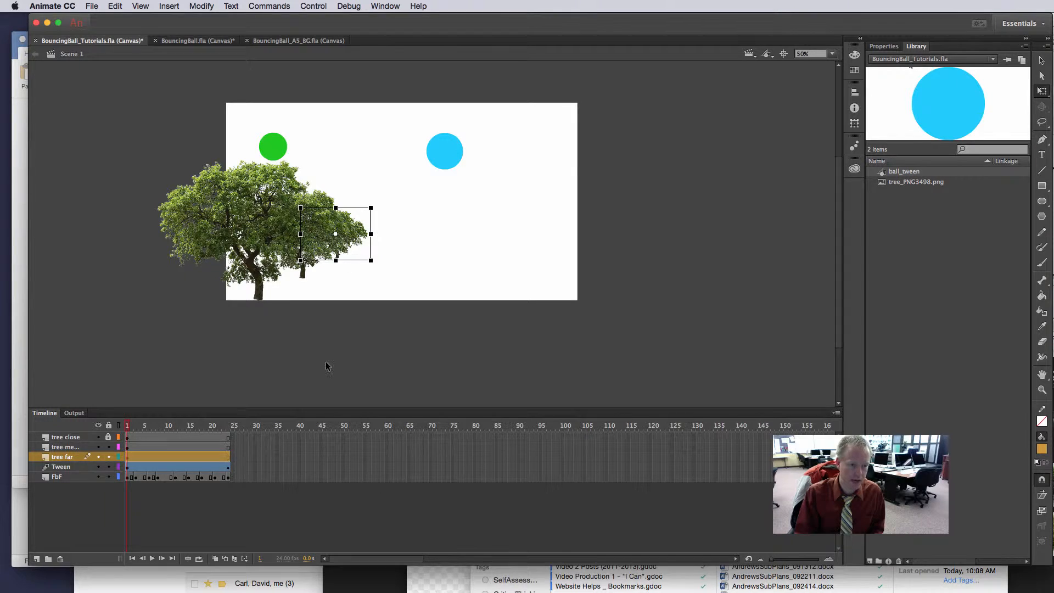
{"action": "left_click", "coordinate": [328, 365]}
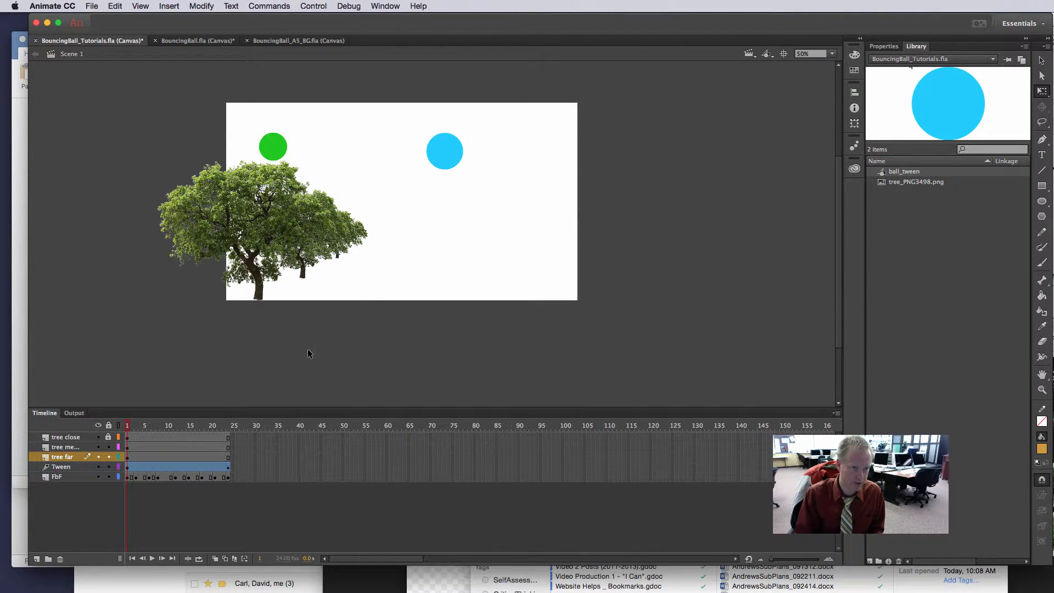
Step: Create a motion tween on the tree close layer, converting the tree image to a symbol
{"action": "left_click", "coordinate": [140, 437]}
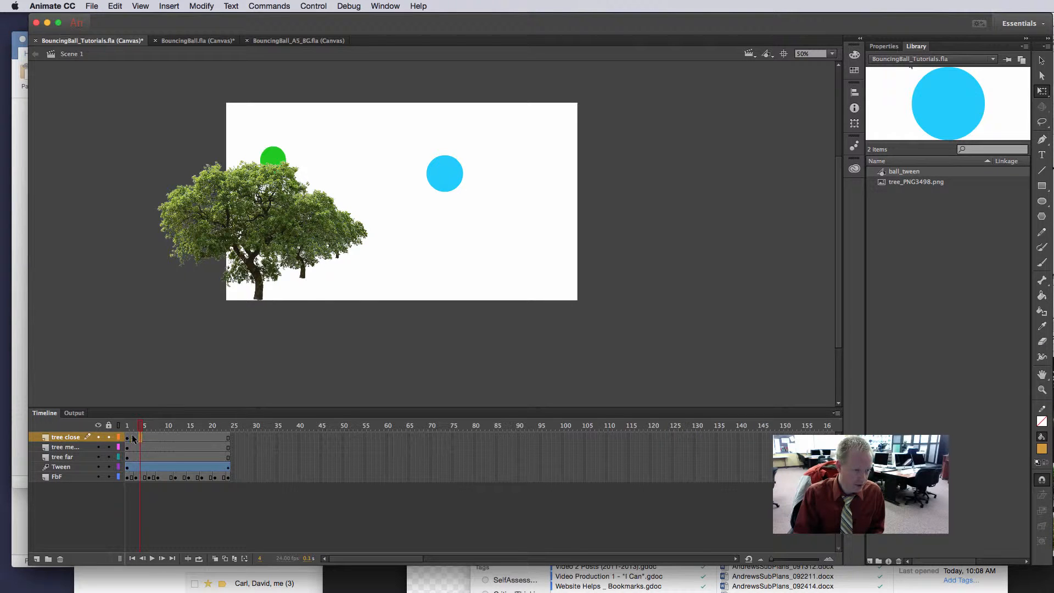
{"action": "left_click", "coordinate": [131, 438]}
{"action": "left_click", "coordinate": [128, 437]}
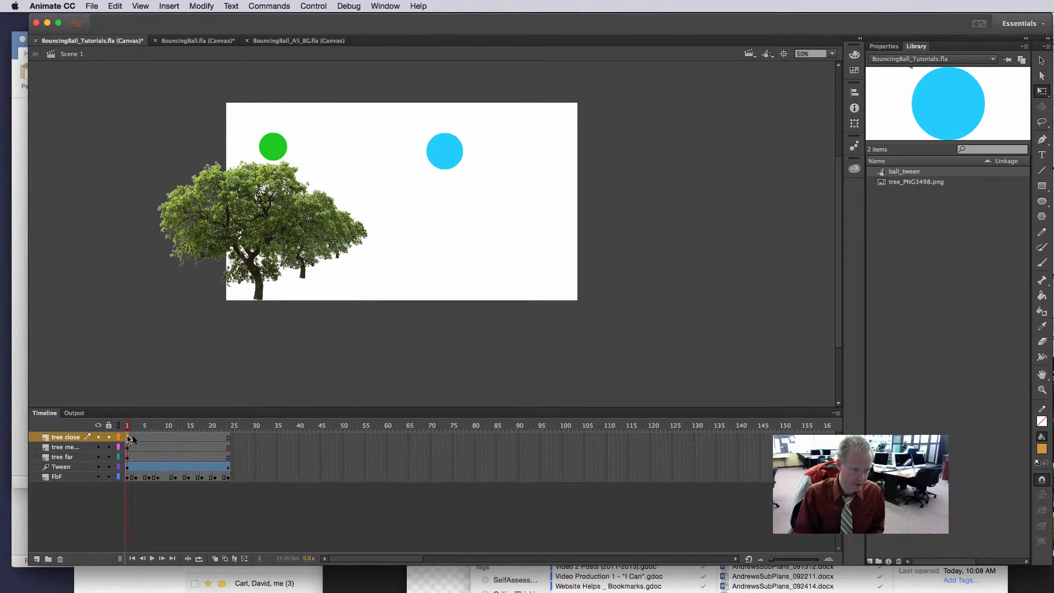
{"action": "left_click", "coordinate": [228, 438]}
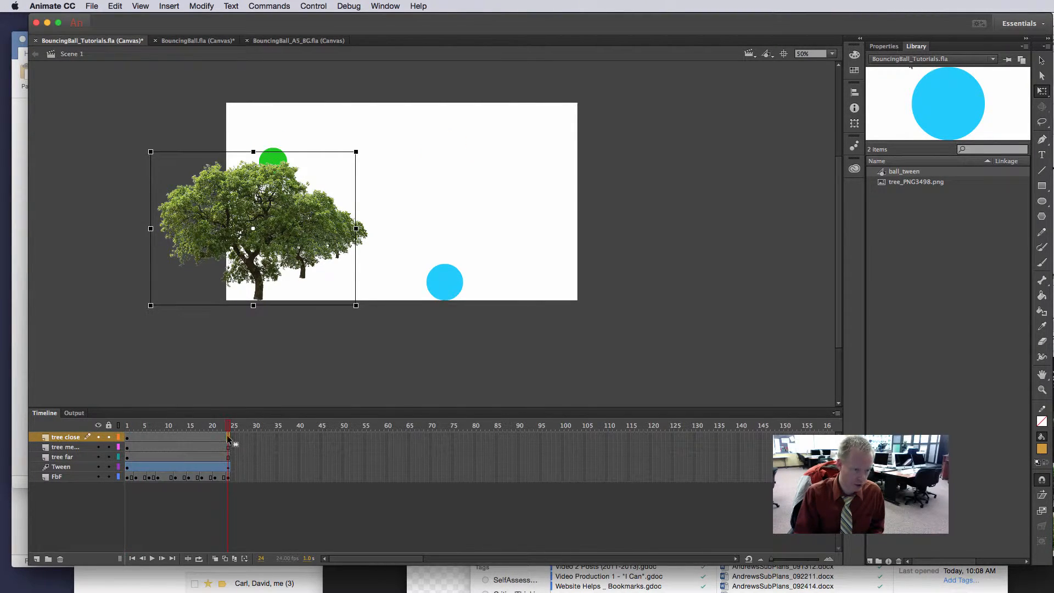
{"action": "right_click", "coordinate": [207, 437]}
{"action": "left_click", "coordinate": [262, 443]}
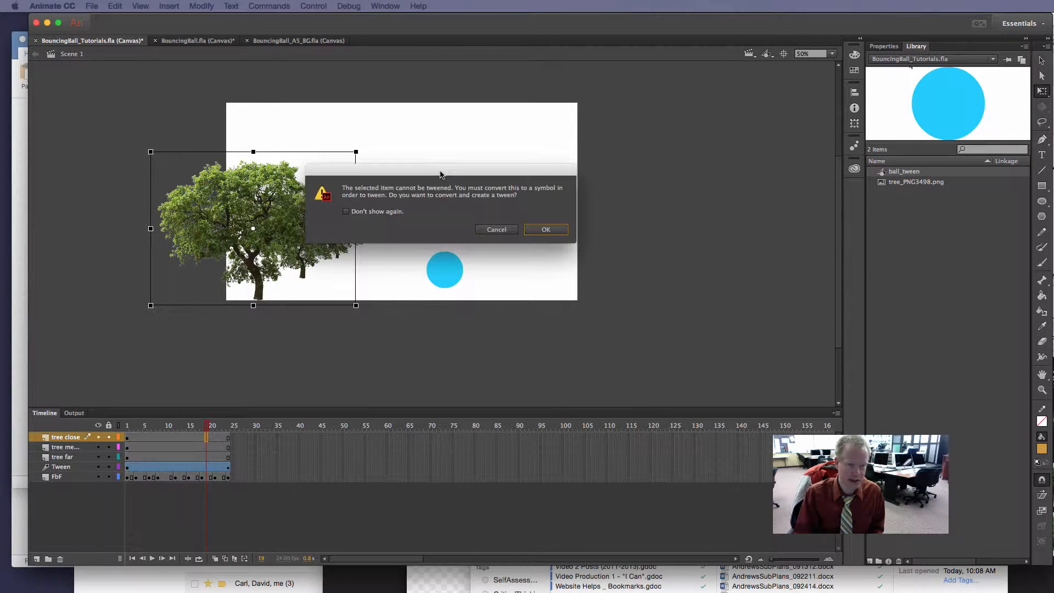
{"action": "left_click", "coordinate": [547, 229]}
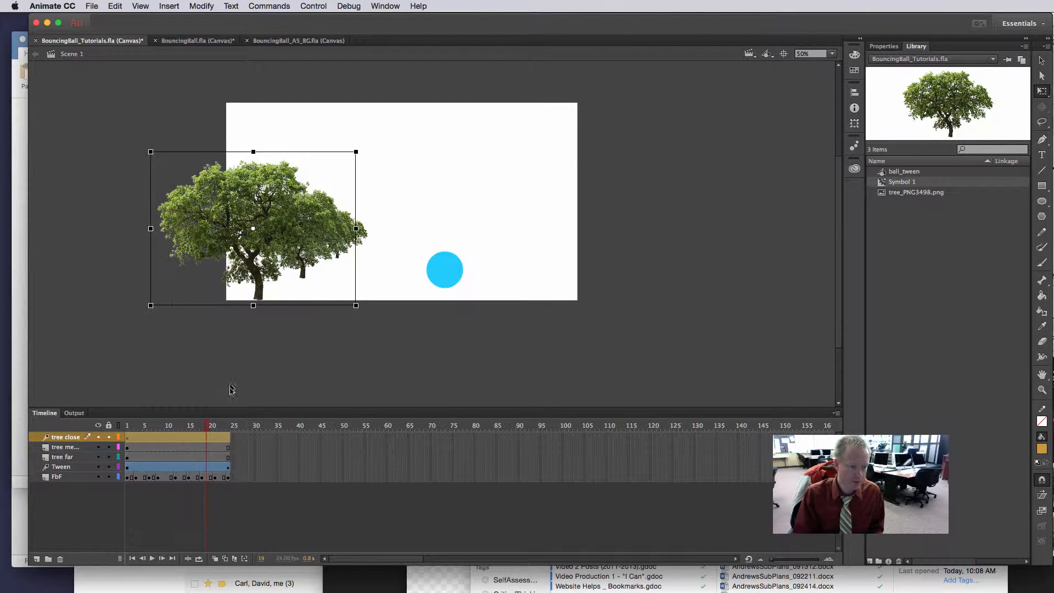
Step: At frame 24, move the close tree horizontally to the stage's right edge to set the end of its tween
{"action": "right_click", "coordinate": [223, 441]}
{"action": "left_click", "coordinate": [235, 442]}
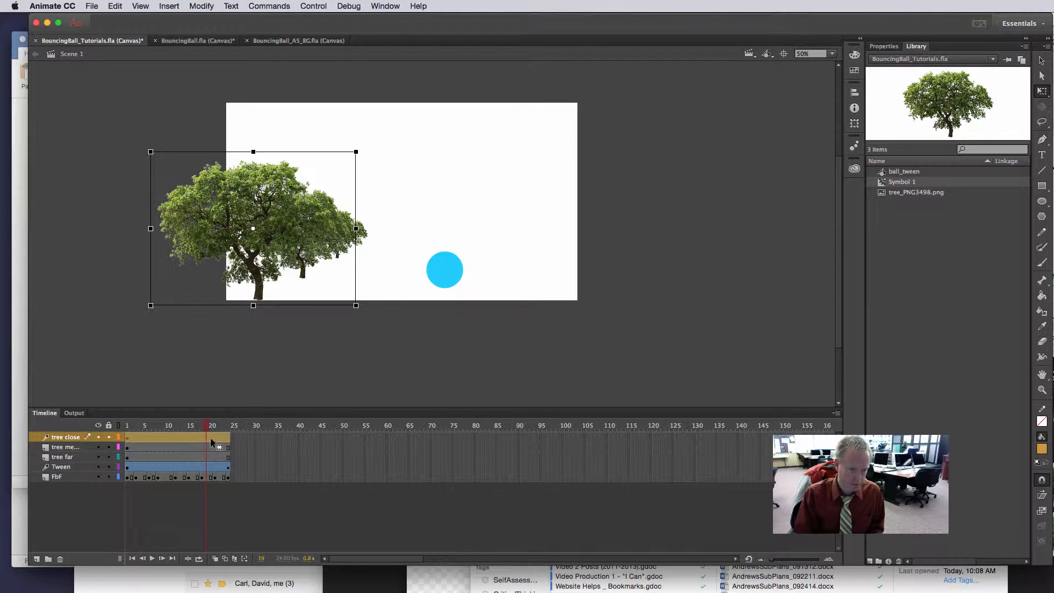
{"action": "left_click", "coordinate": [220, 429]}
{"action": "left_click_drag", "start_coordinate": [220, 430], "coordinate": [229, 430]}
{"action": "left_click", "coordinate": [229, 438]}
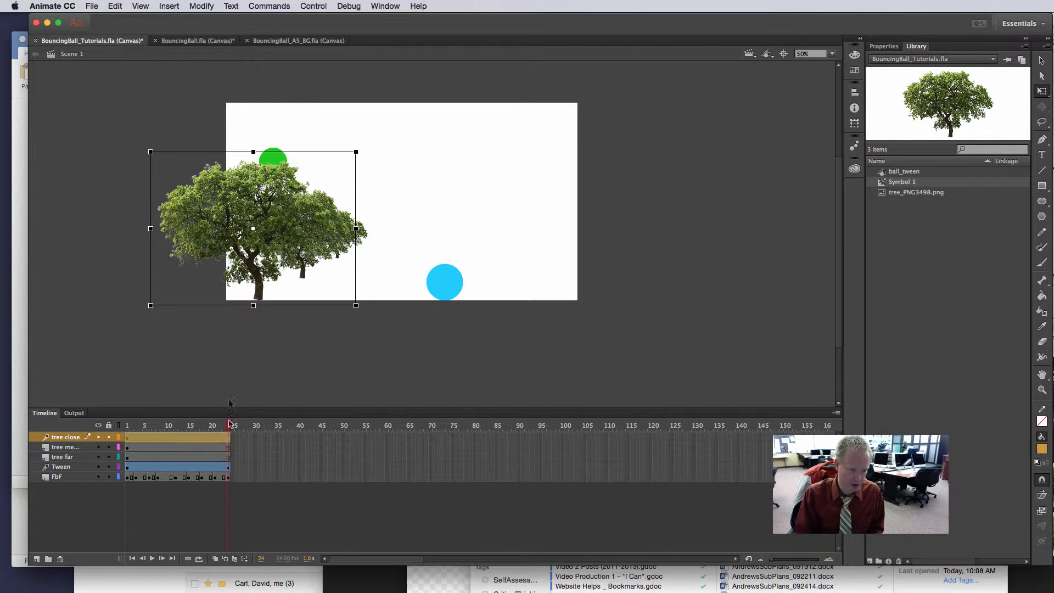
{"action": "left_click_drag", "start_coordinate": [265, 242], "coordinate": [555, 242]}
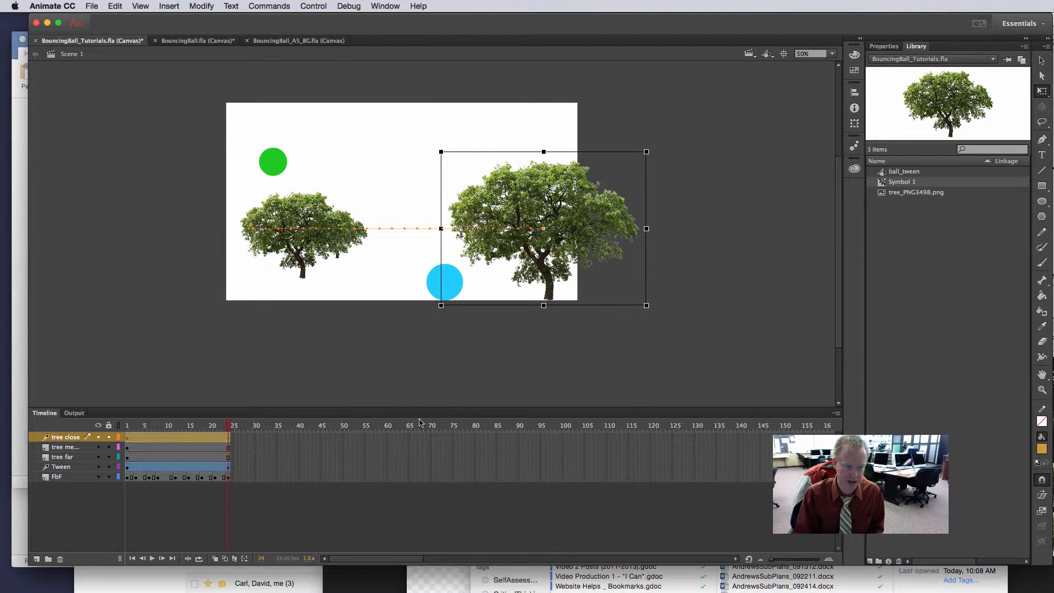
Step: Motion-tween the tree medium layer, converting its image to a symbol, and move the tree right behind the close tree at frame 24
{"action": "left_click", "coordinate": [138, 447]}
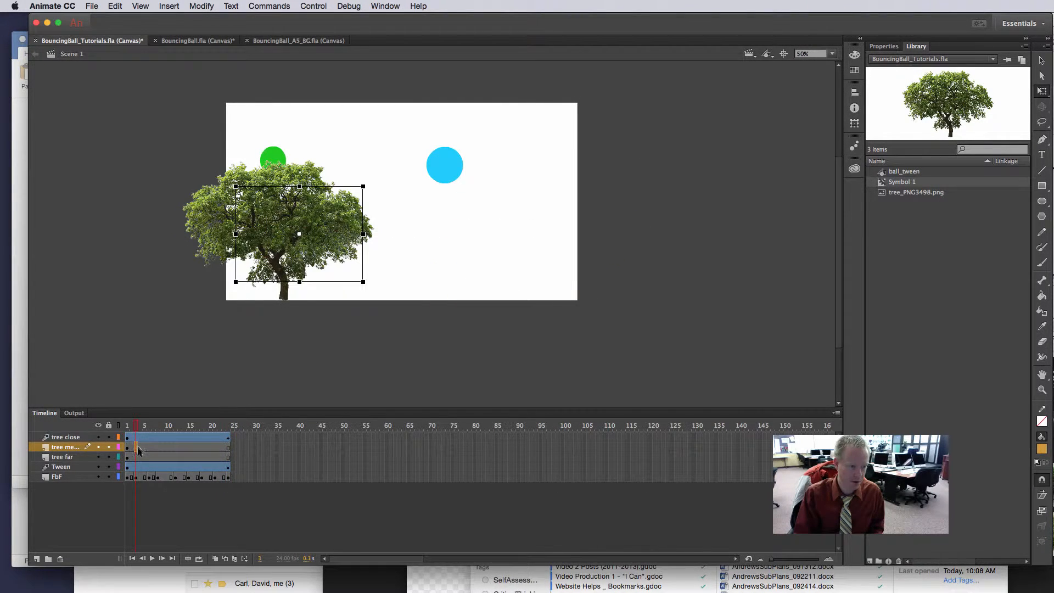
{"action": "right_click", "coordinate": [136, 450]}
{"action": "left_click", "coordinate": [163, 458]}
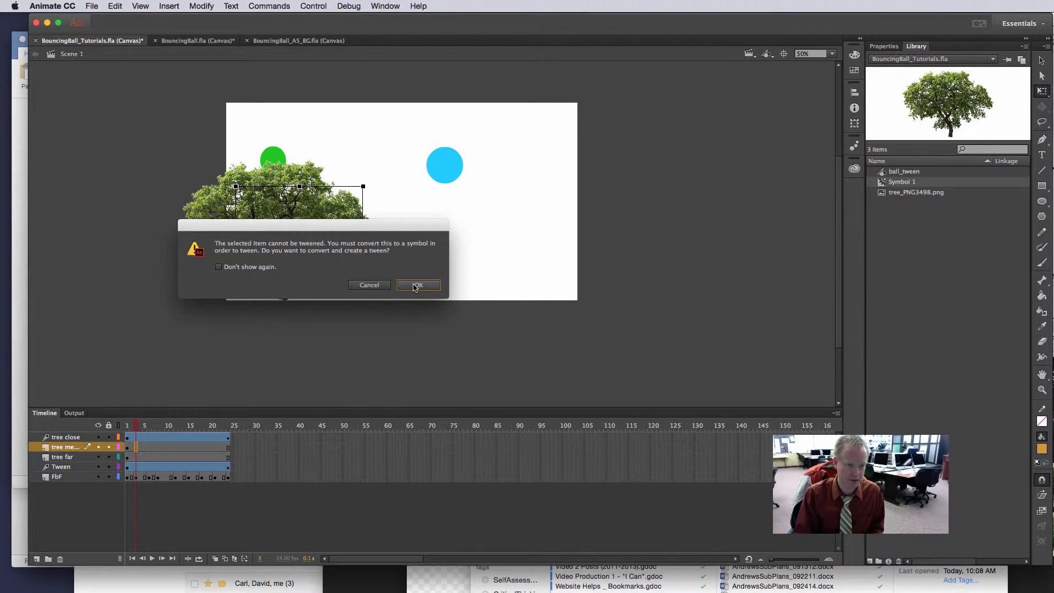
{"action": "left_click", "coordinate": [417, 285]}
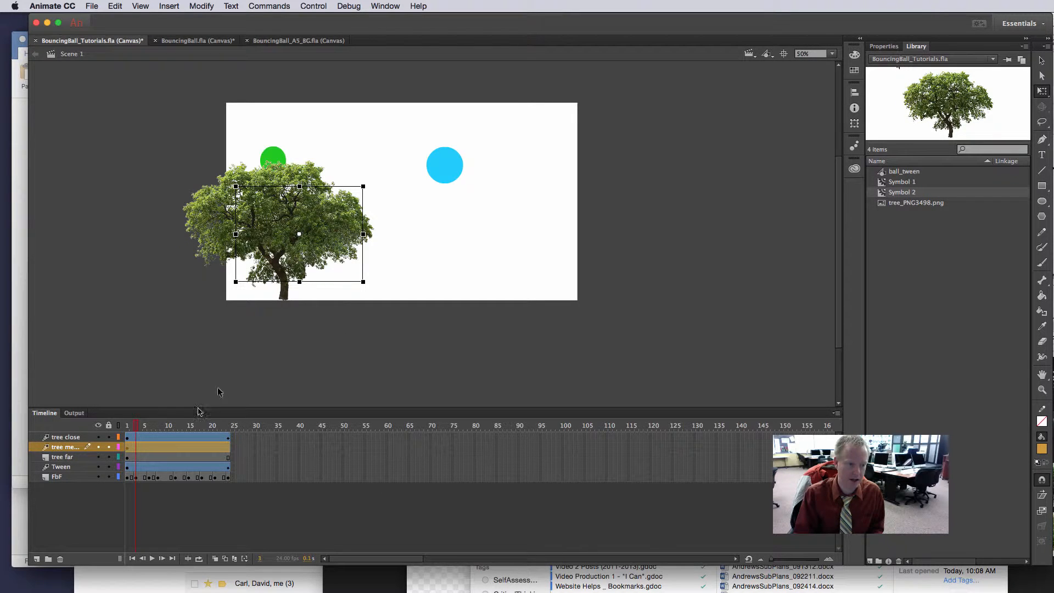
{"action": "left_click", "coordinate": [227, 446]}
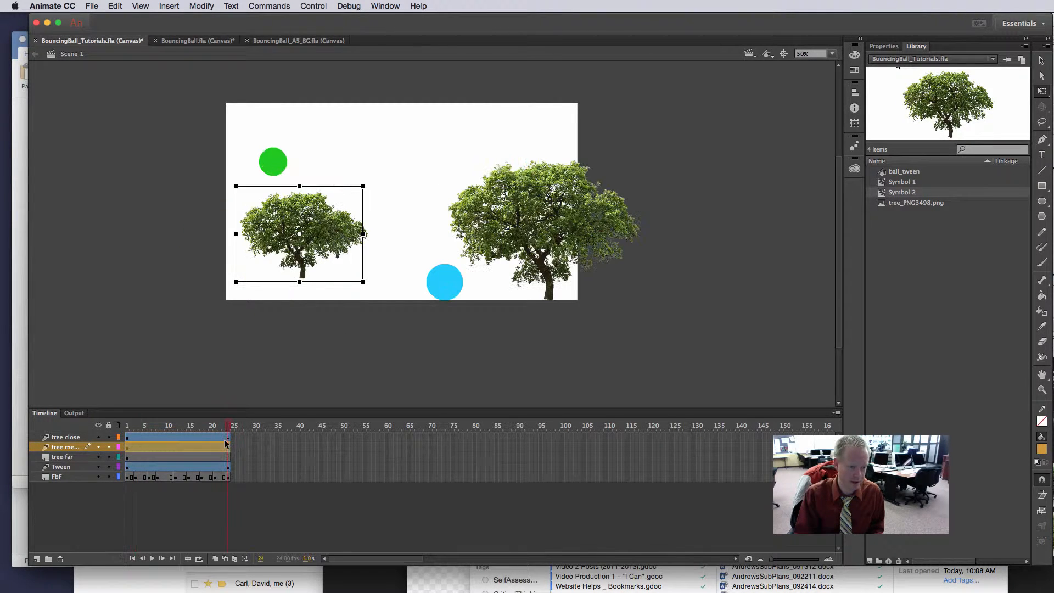
{"action": "left_click_drag", "start_coordinate": [308, 252], "coordinate": [501, 252]}
Step: Motion-tween the tree far layer, converting its image to a symbol, and move the tree right behind the medium tree at frame 24
{"action": "left_click", "coordinate": [155, 457]}
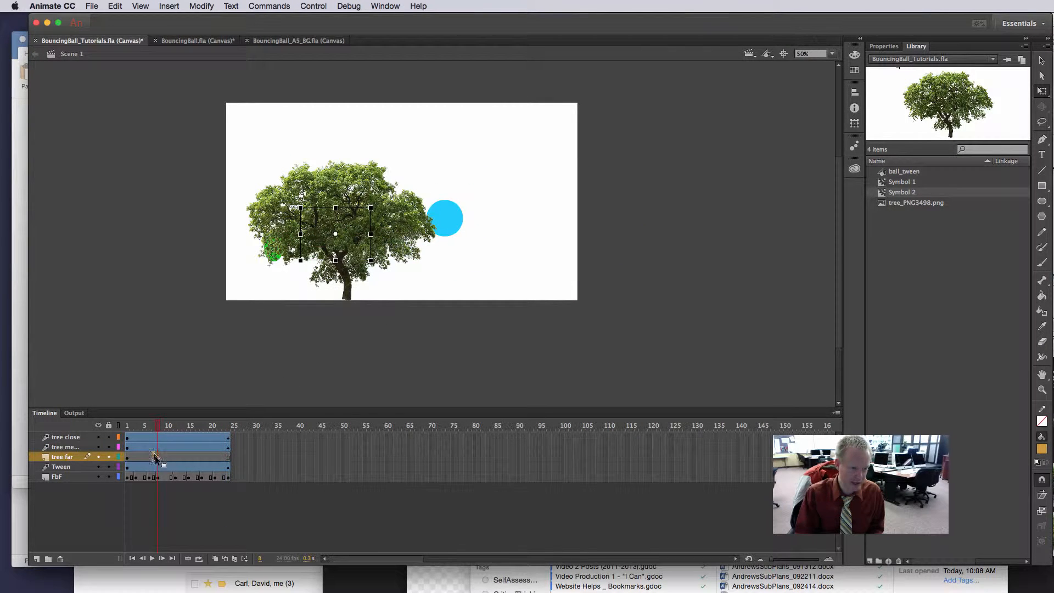
{"action": "right_click", "coordinate": [159, 457]}
{"action": "left_click", "coordinate": [195, 464]}
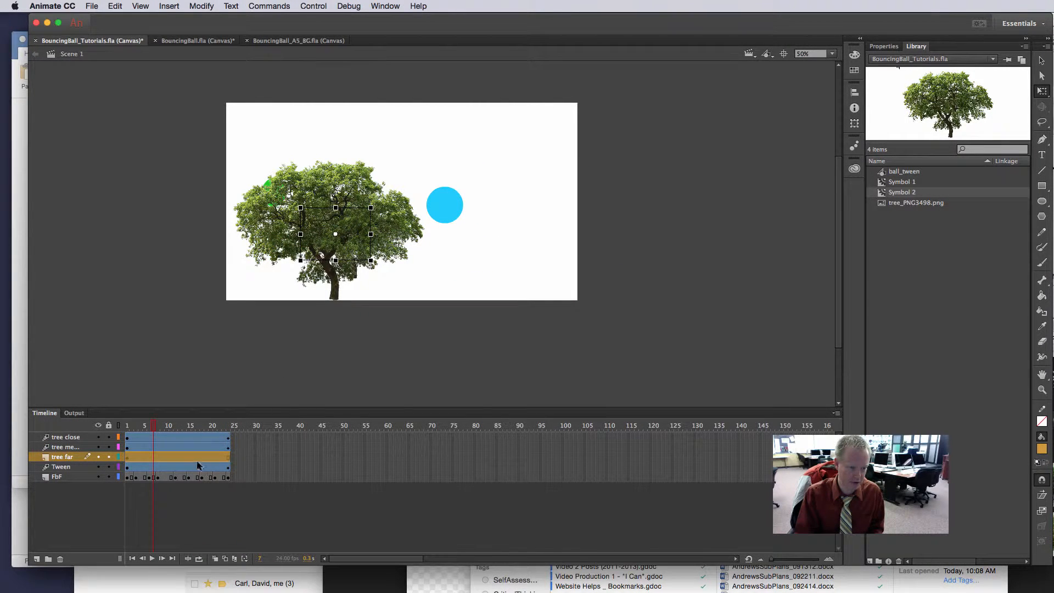
{"action": "right_click", "coordinate": [198, 466]}
{"action": "left_click", "coordinate": [208, 468]}
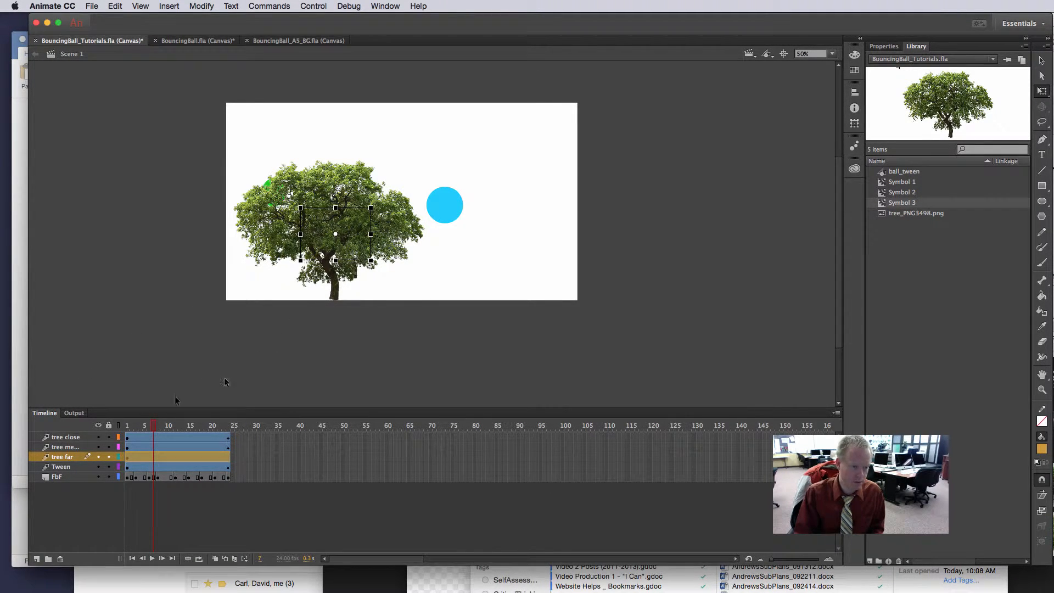
{"action": "left_click_drag", "start_coordinate": [158, 427], "coordinate": [228, 428]}
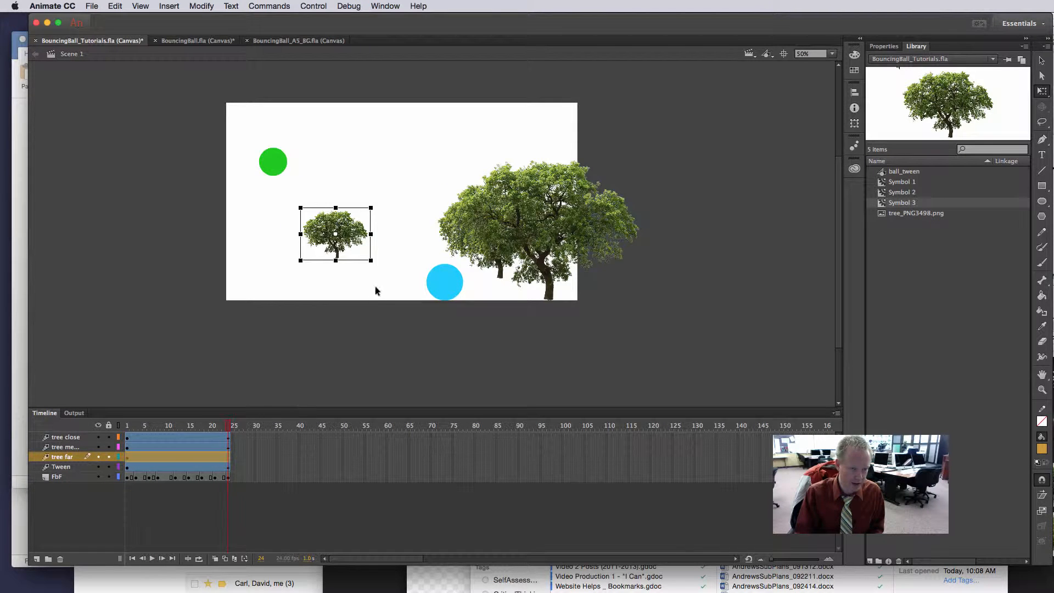
{"action": "left_click_drag", "start_coordinate": [352, 239], "coordinate": [468, 237]}
Step: Play the animation from frame 1 to check how the three tree layers move
{"action": "left_click_drag", "start_coordinate": [220, 432], "coordinate": [113, 424]}
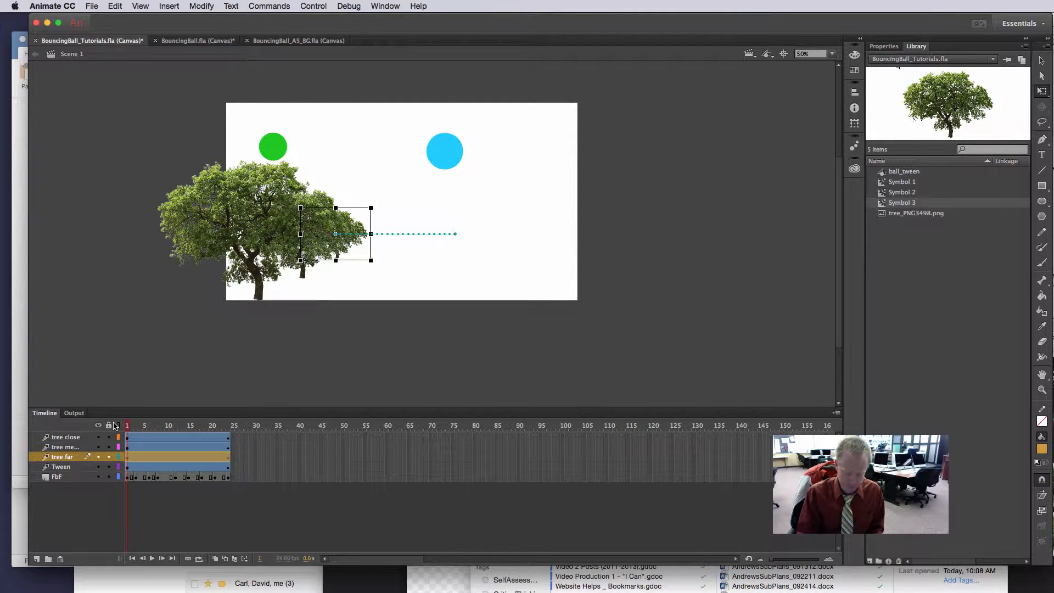
{"action": "key", "text": "Return"}
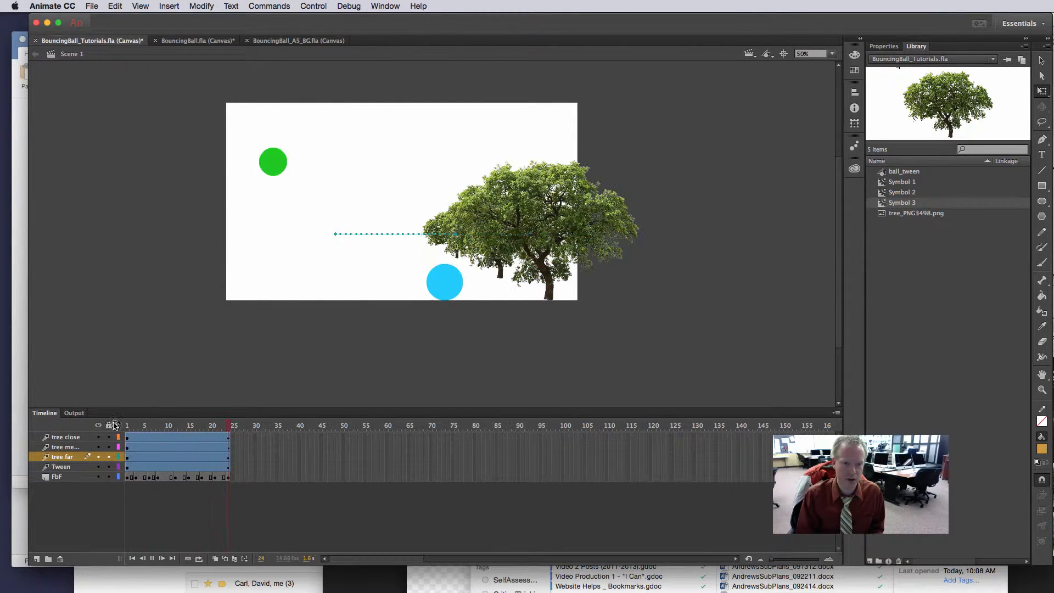
{"action": "key", "text": "Return"}
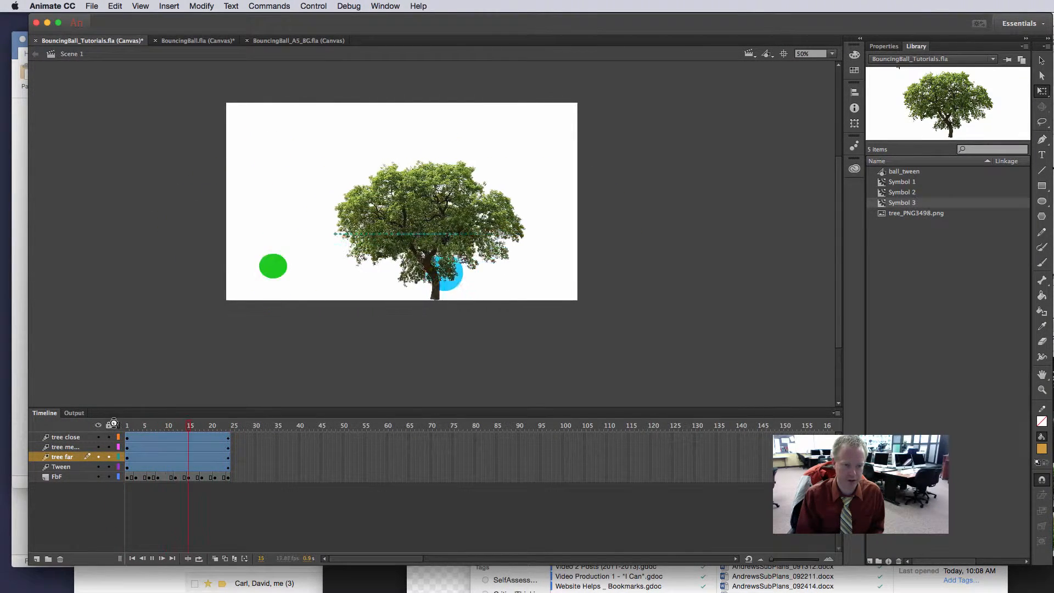
{"action": "key", "text": "Return"}
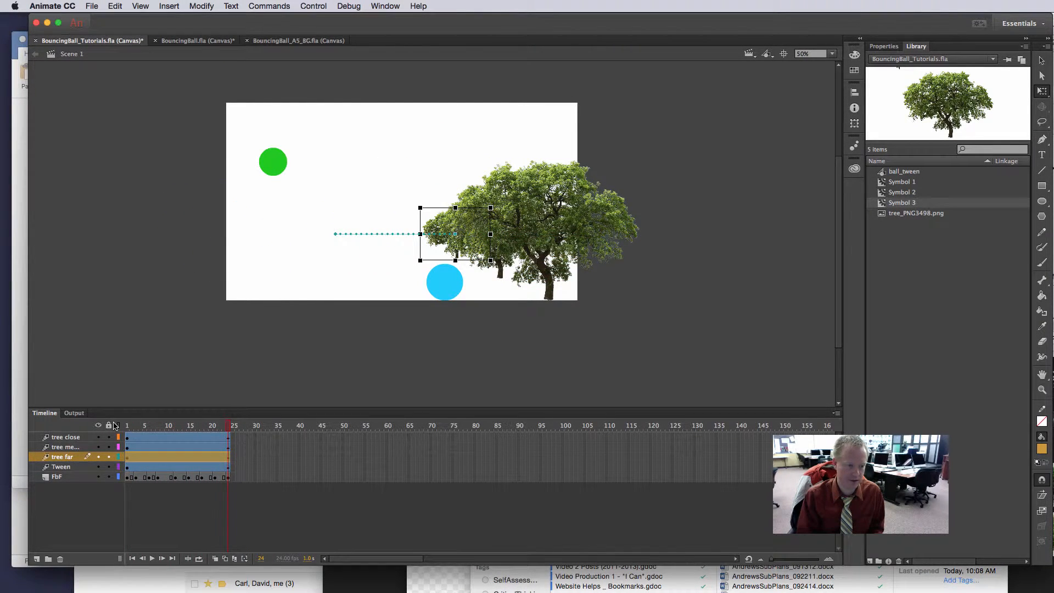
Step: At frame 1, shift the close tree slightly further left and lock the tree close layer
{"action": "left_click", "coordinate": [126, 427]}
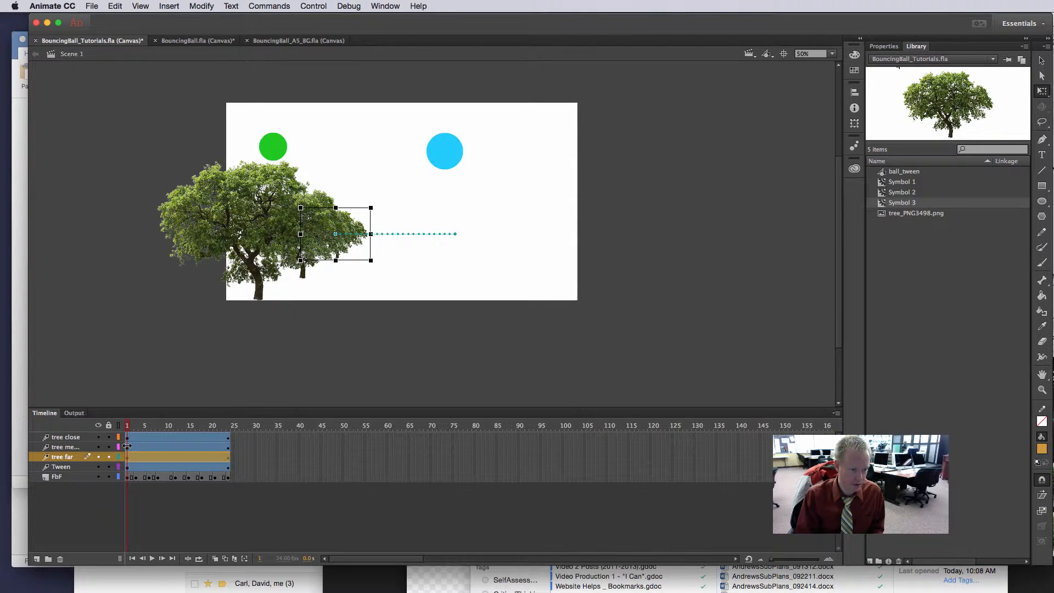
{"action": "left_click", "coordinate": [81, 448]}
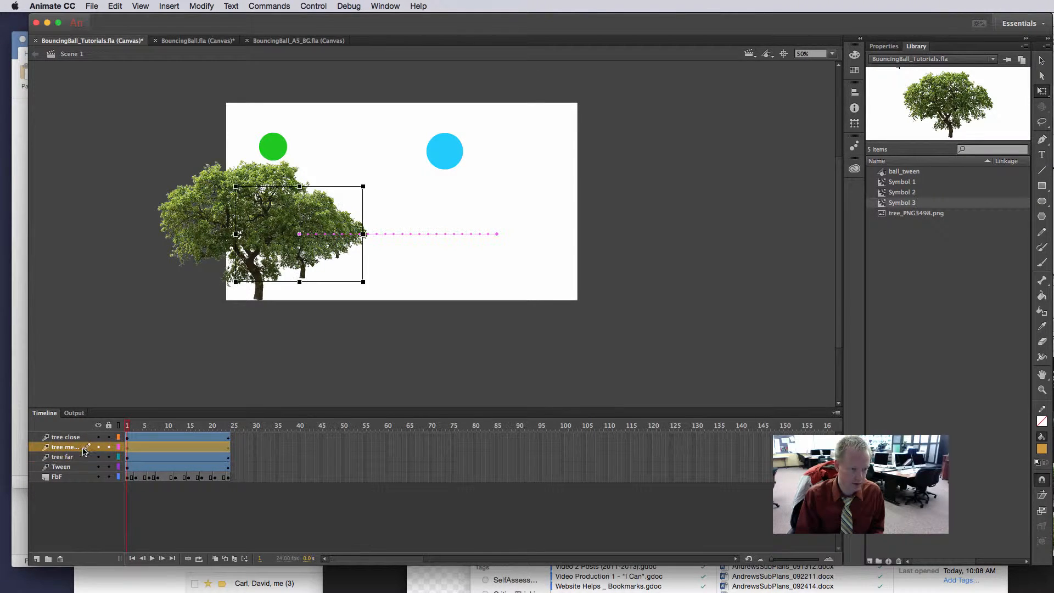
{"action": "left_click_drag", "start_coordinate": [318, 250], "coordinate": [296, 251]}
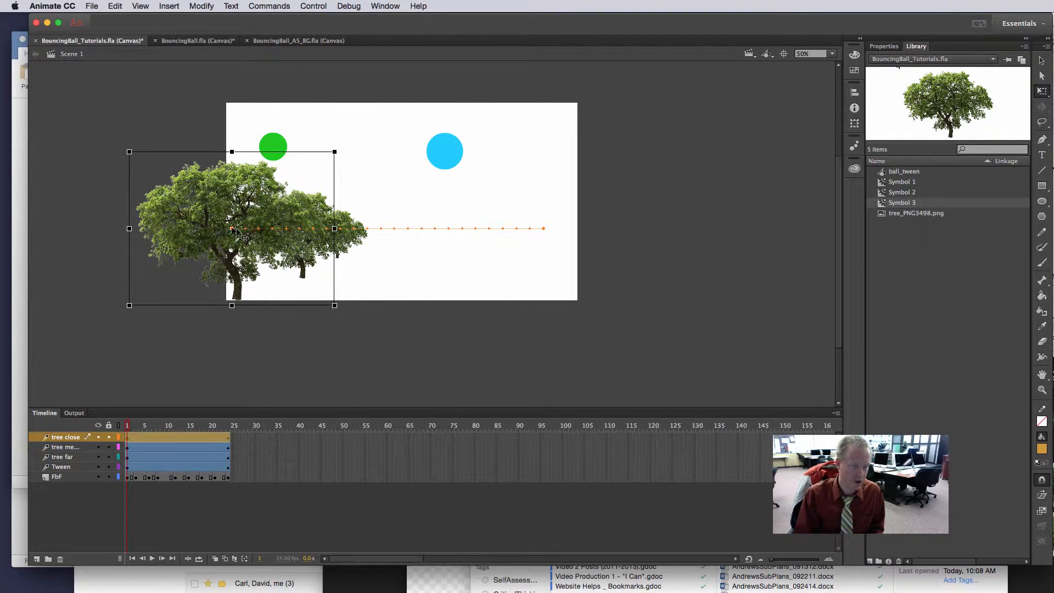
{"action": "left_click", "coordinate": [109, 437]}
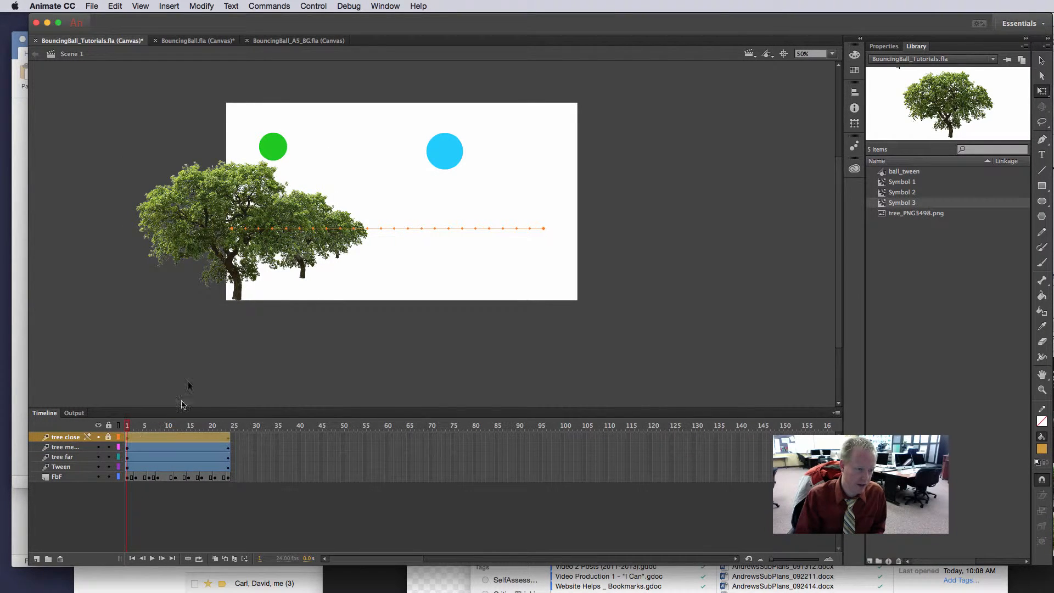
Step: At frame 1, shift the medium and far trees right so the row spreads out, locking the tree medium layer once placed
{"action": "left_click", "coordinate": [305, 254]}
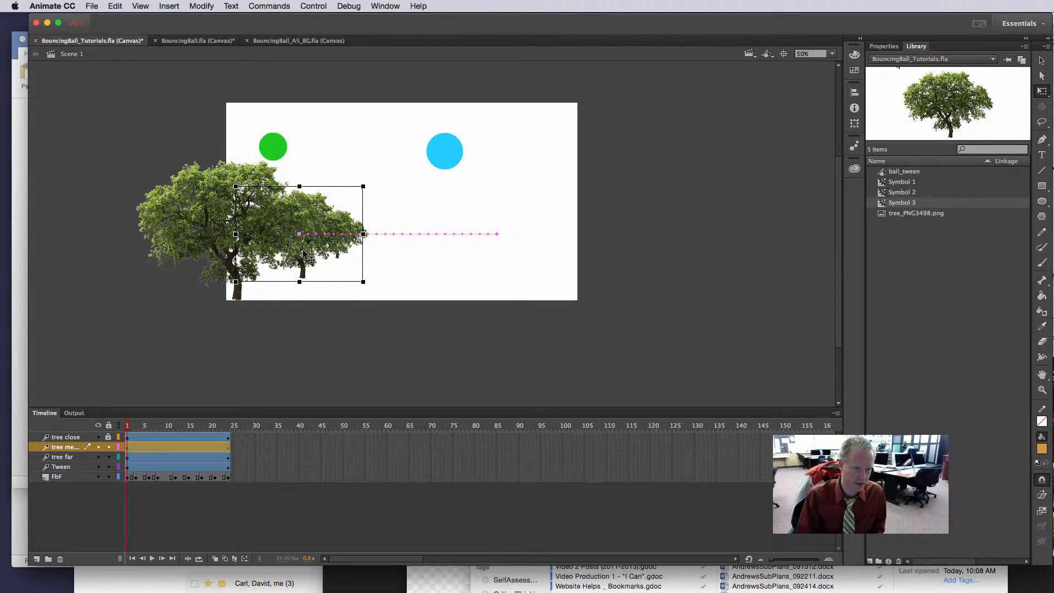
{"action": "left_click_drag", "start_coordinate": [313, 248], "coordinate": [330, 249]}
{"action": "left_click", "coordinate": [159, 458]}
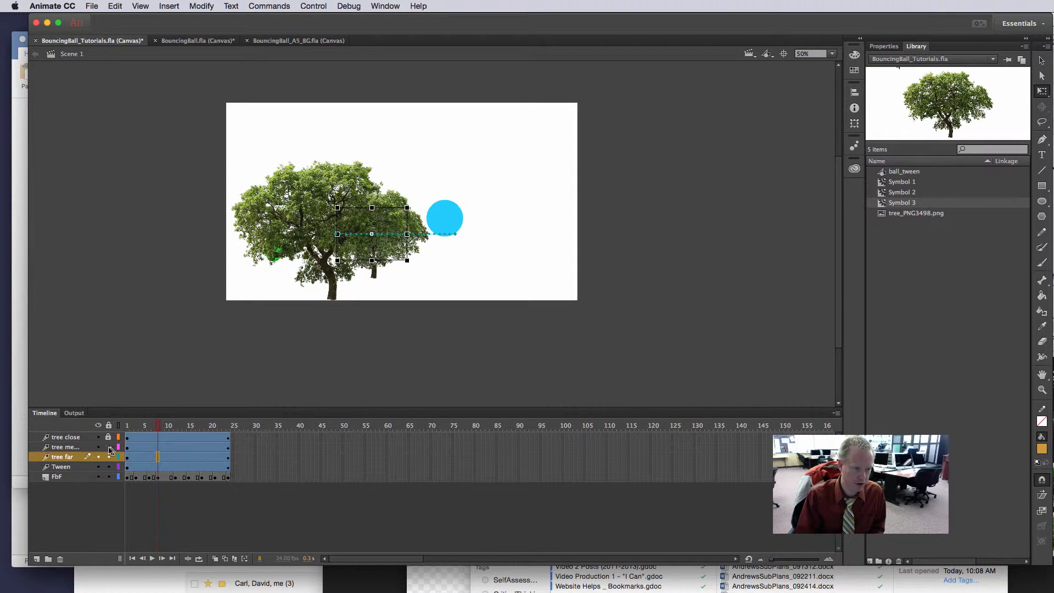
{"action": "left_click_drag", "start_coordinate": [158, 425], "coordinate": [127, 425]}
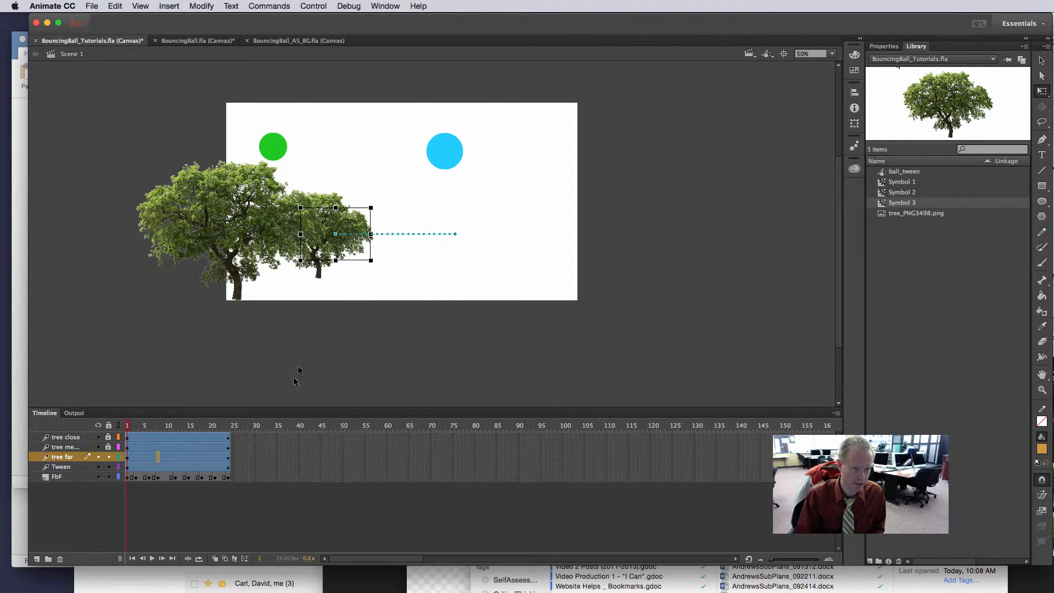
{"action": "left_click_drag", "start_coordinate": [342, 260], "coordinate": [370, 260]}
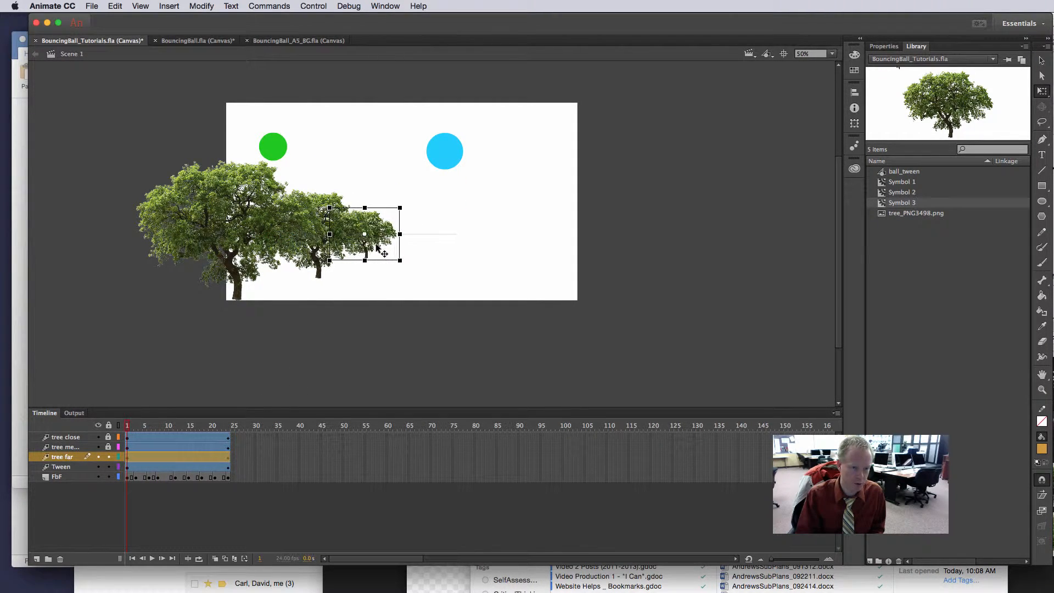
{"action": "left_click_drag", "start_coordinate": [127, 428], "coordinate": [78, 427]}
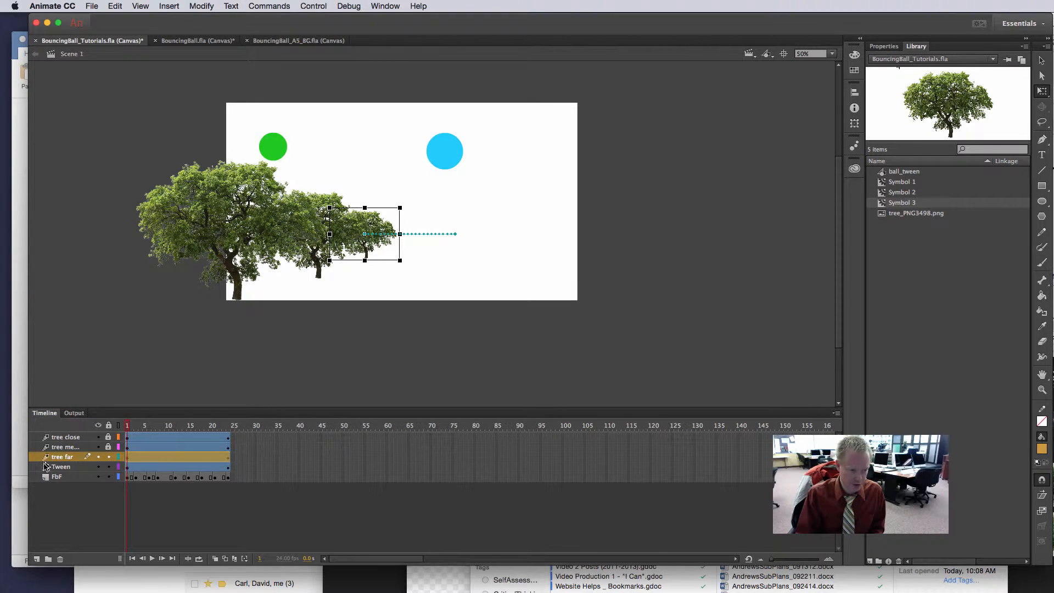
Step: Move the FbF layer above all the tree layers and play the animation from frame 1
{"action": "left_click", "coordinate": [76, 478]}
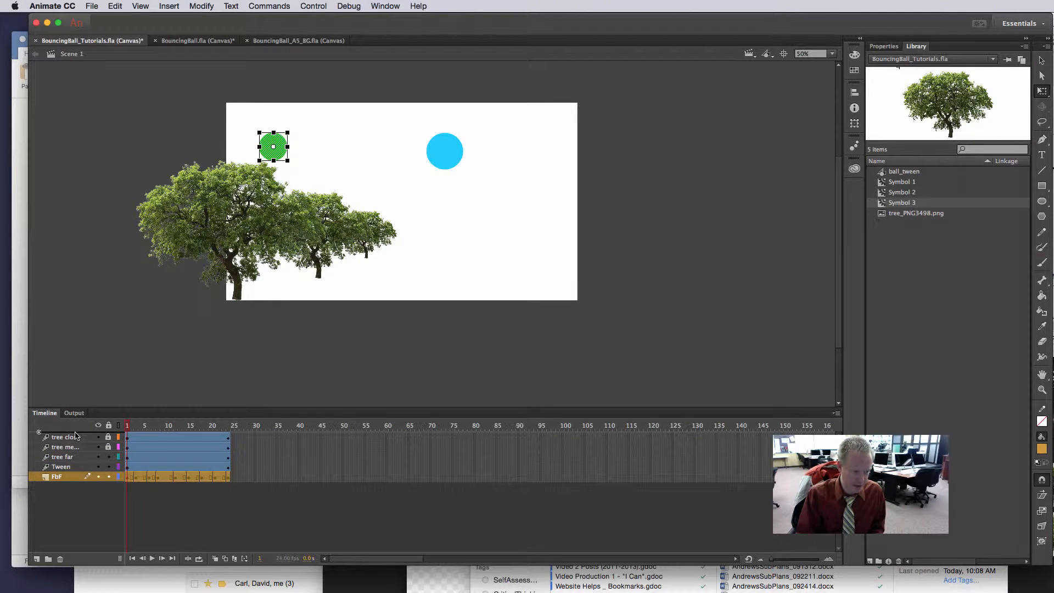
{"action": "left_click_drag", "start_coordinate": [75, 436], "coordinate": [77, 436]}
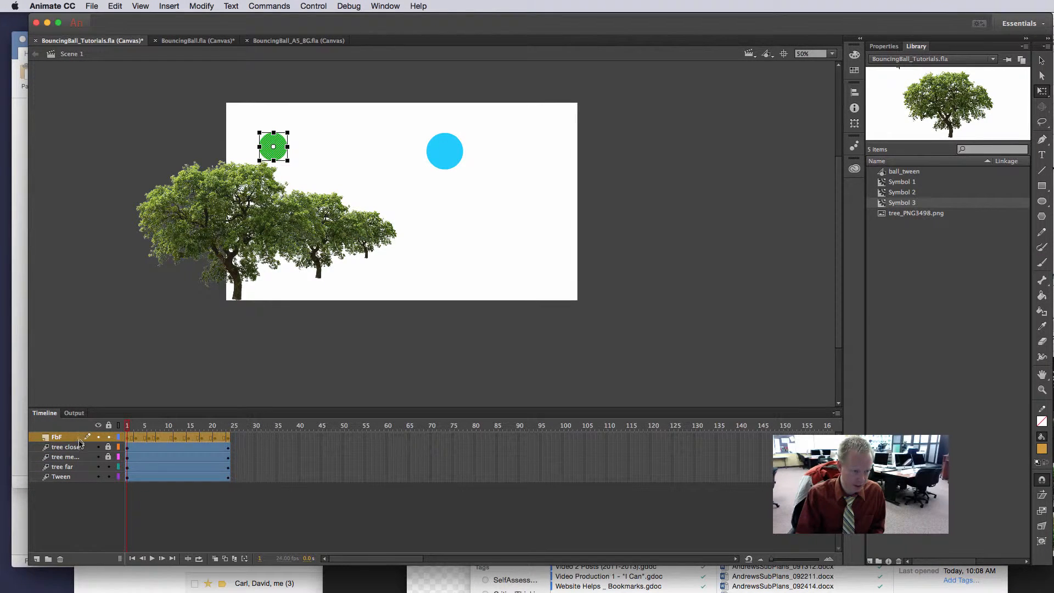
{"action": "left_click", "coordinate": [128, 427]}
{"action": "key", "text": "Return"}
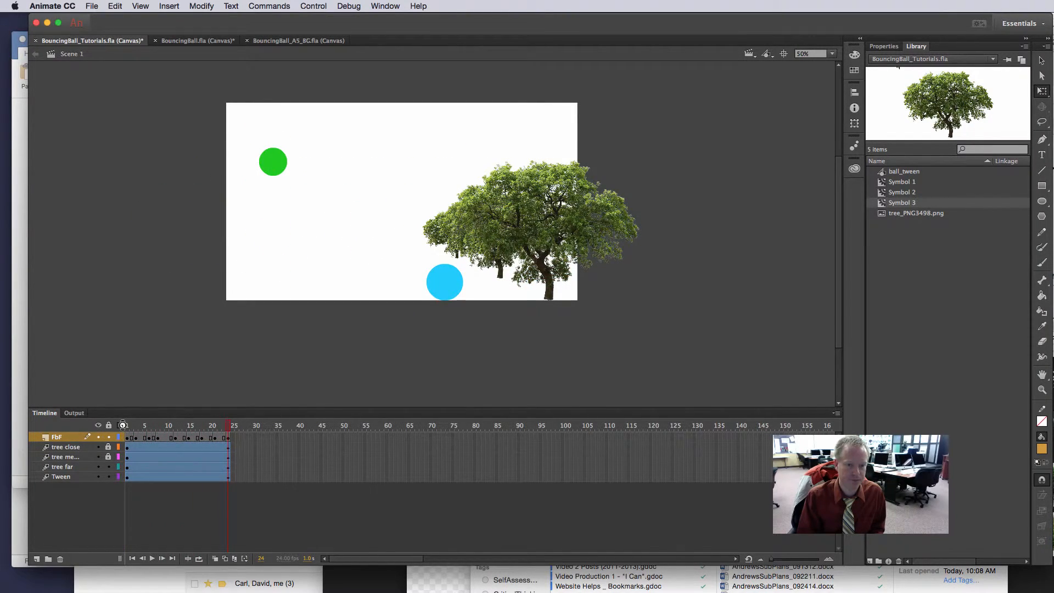
{"action": "key", "text": "Return"}
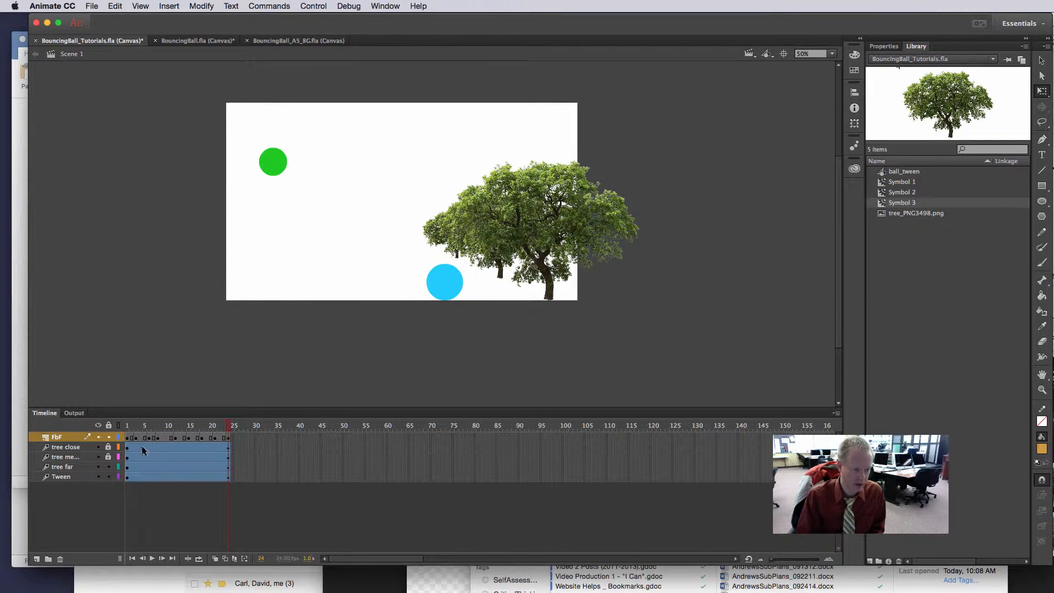
Step: Unlock the tree close and tree medium layers and reverse the keyframes of the tree close tween
{"action": "left_click", "coordinate": [108, 447]}
{"action": "left_click", "coordinate": [108, 457]}
{"action": "right_click", "coordinate": [144, 450]}
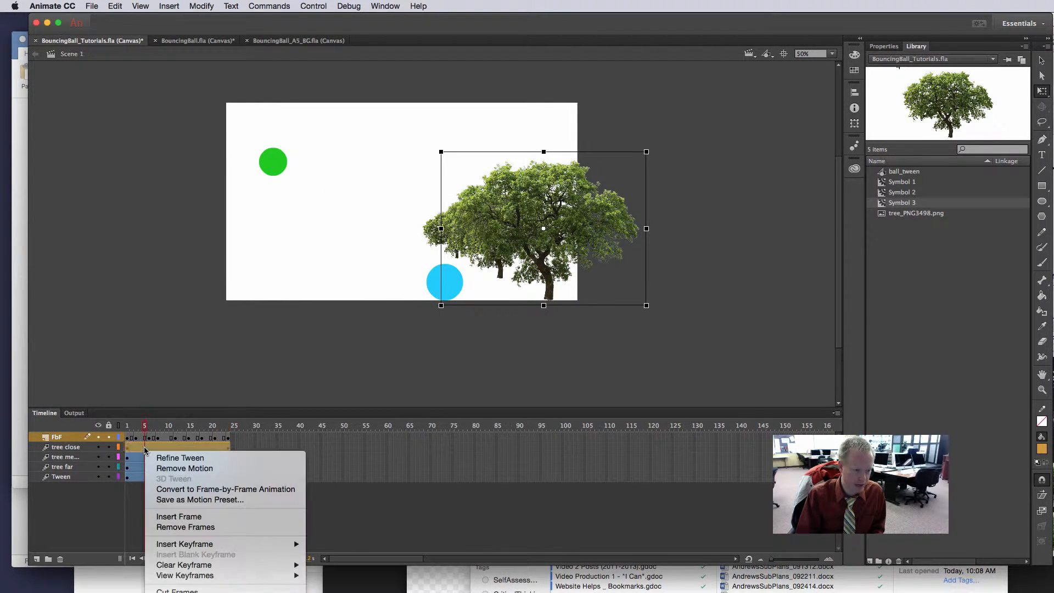
{"action": "mouse_move", "coordinate": [248, 566]}
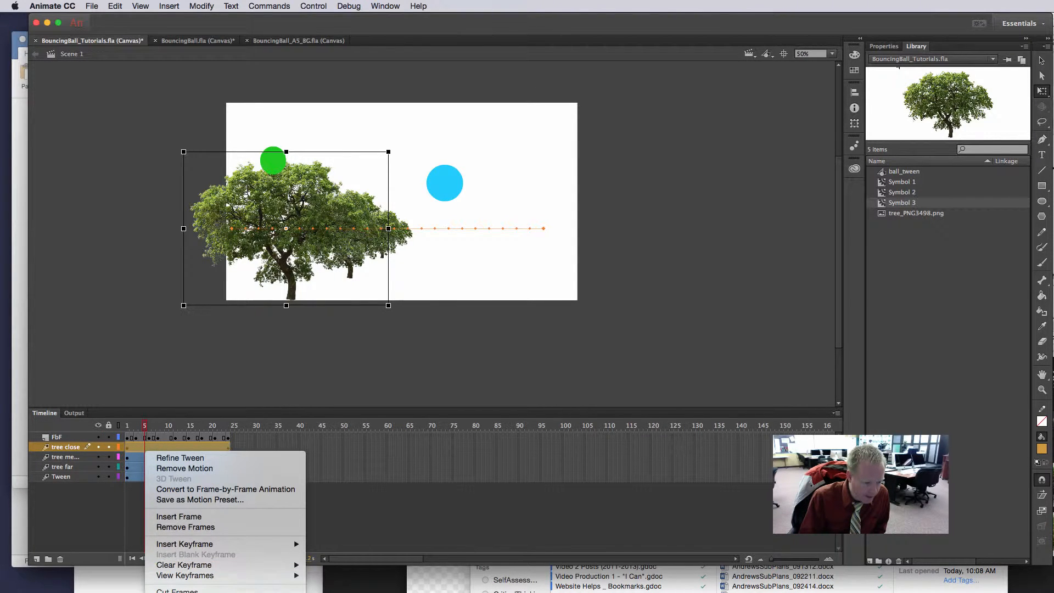
{"action": "left_click", "coordinate": [214, 592]}
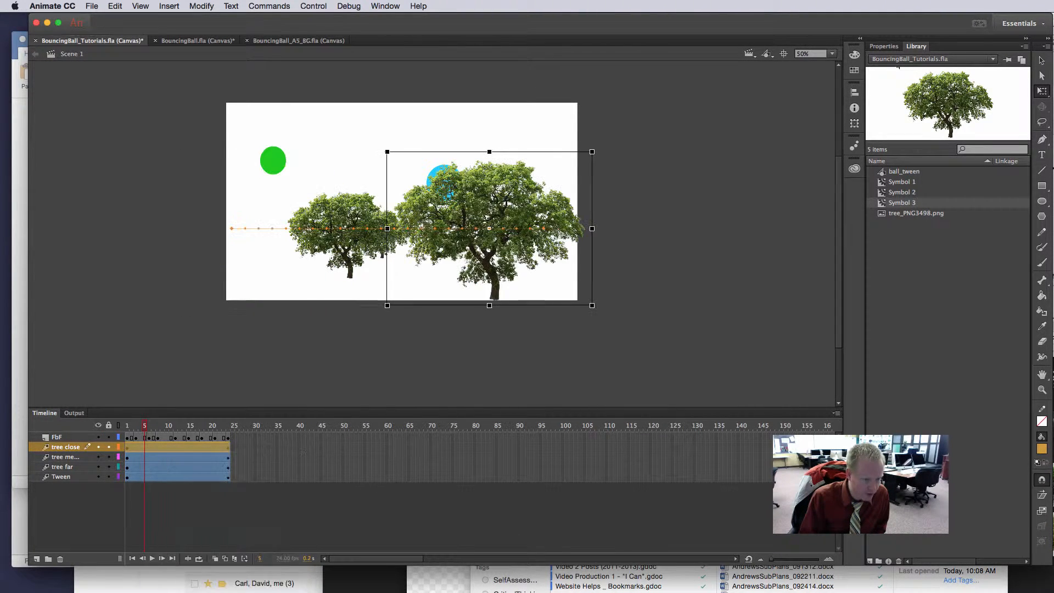
Step: Reverse the keyframes of the tree medium tween
{"action": "left_click", "coordinate": [171, 460]}
{"action": "right_click", "coordinate": [171, 459]}
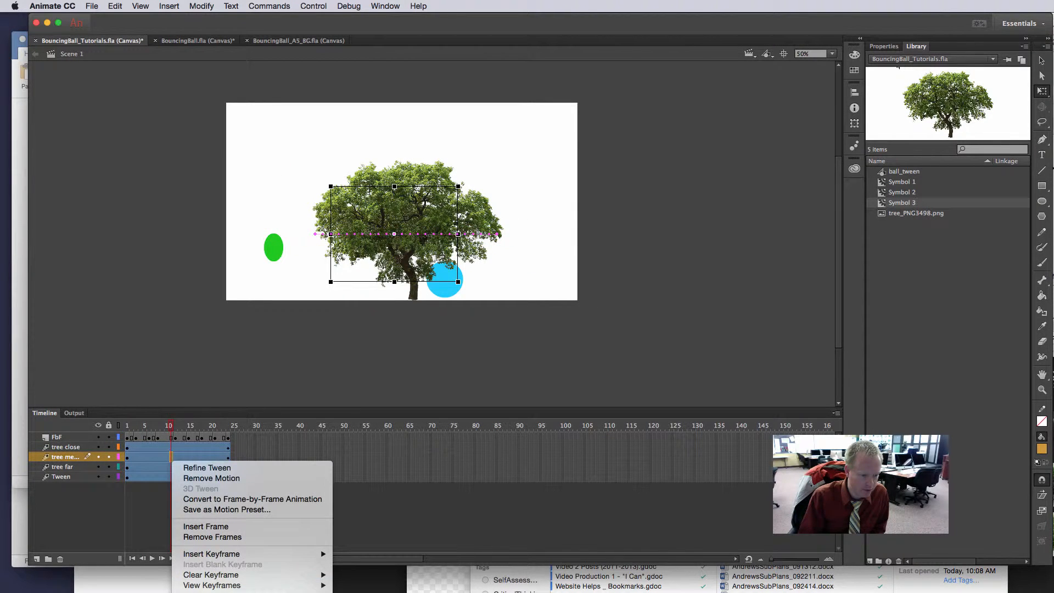
{"action": "left_click", "coordinate": [214, 592]}
Step: Reverse the keyframes of the tree far tween
{"action": "left_click", "coordinate": [183, 467]}
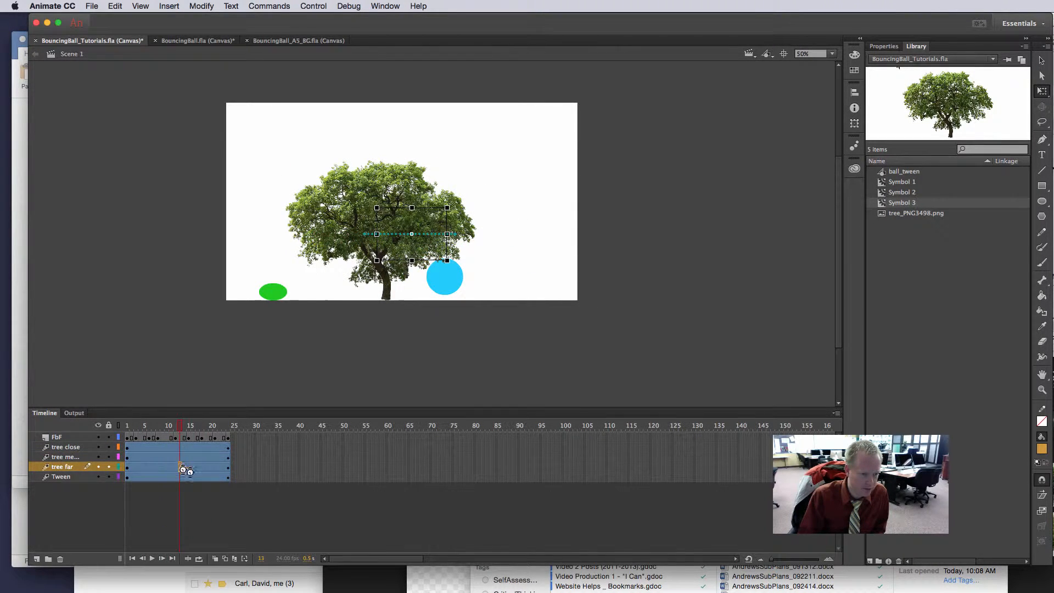
{"action": "double_click", "coordinate": [183, 468]}
{"action": "double_click", "coordinate": [170, 468]}
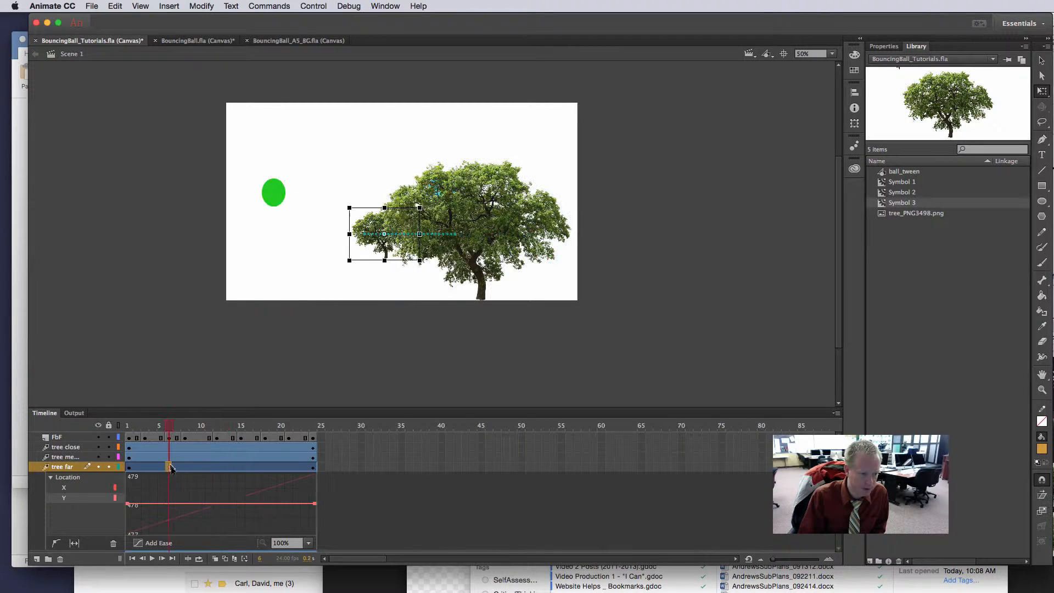
{"action": "right_click", "coordinate": [166, 469]}
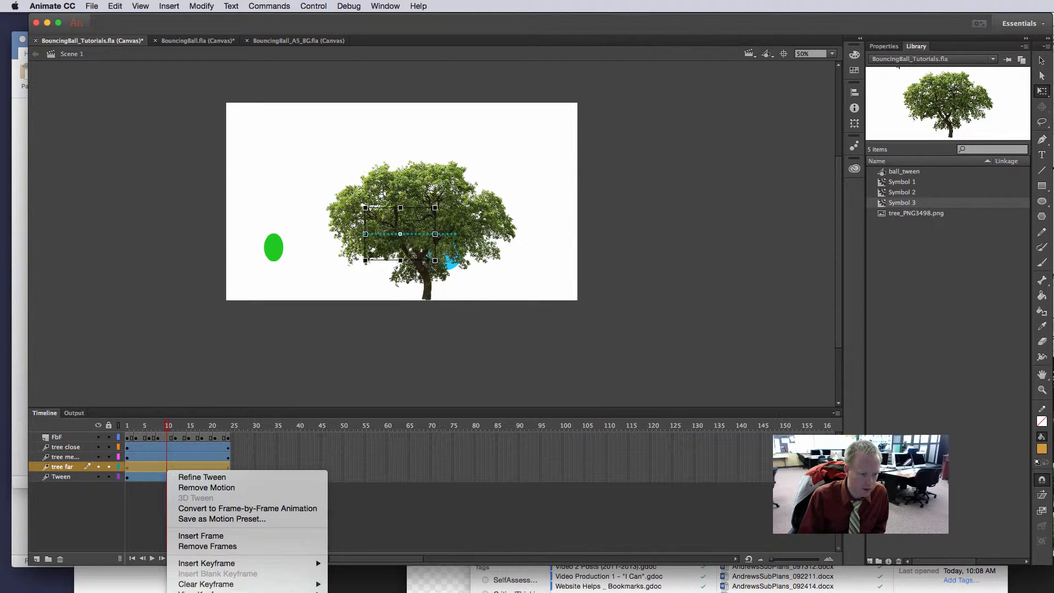
{"action": "left_click", "coordinate": [206, 592]}
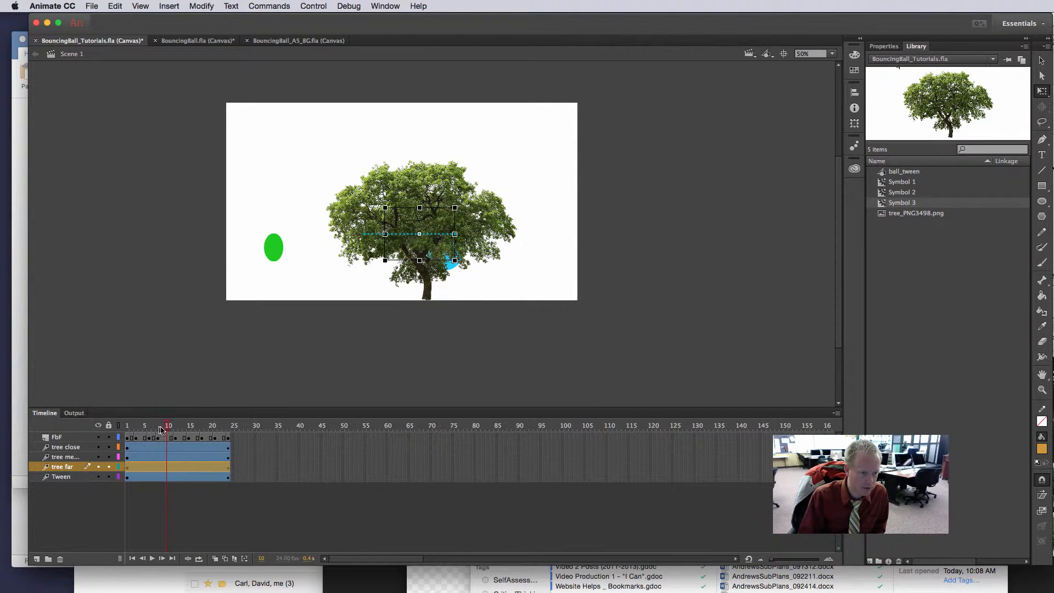
Step: Play the animation to check the reversed motion of all three tree layers
{"action": "key", "text": "Return"}
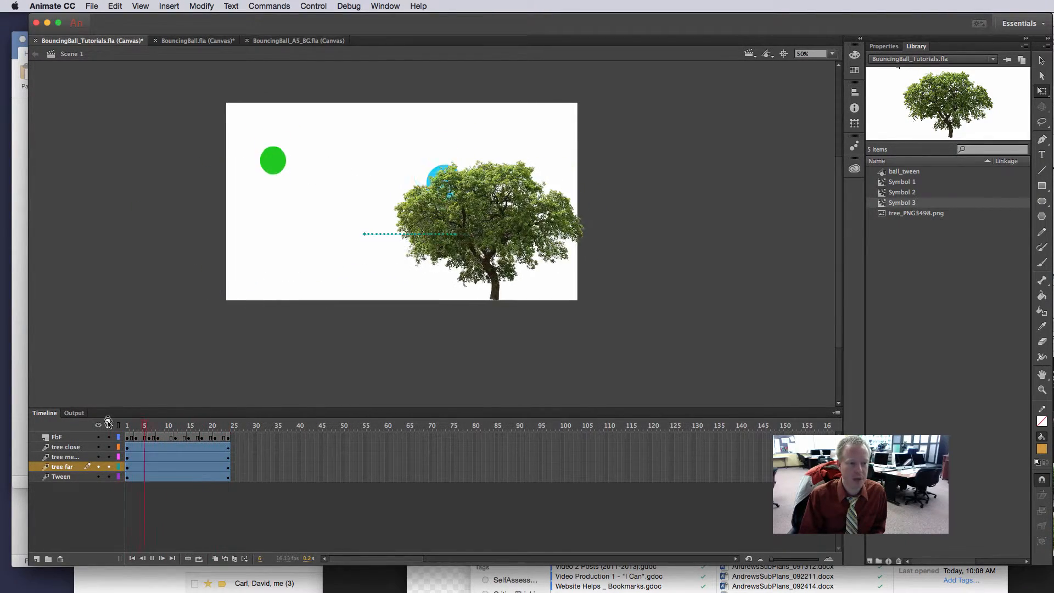
{"action": "key", "text": "Return"}
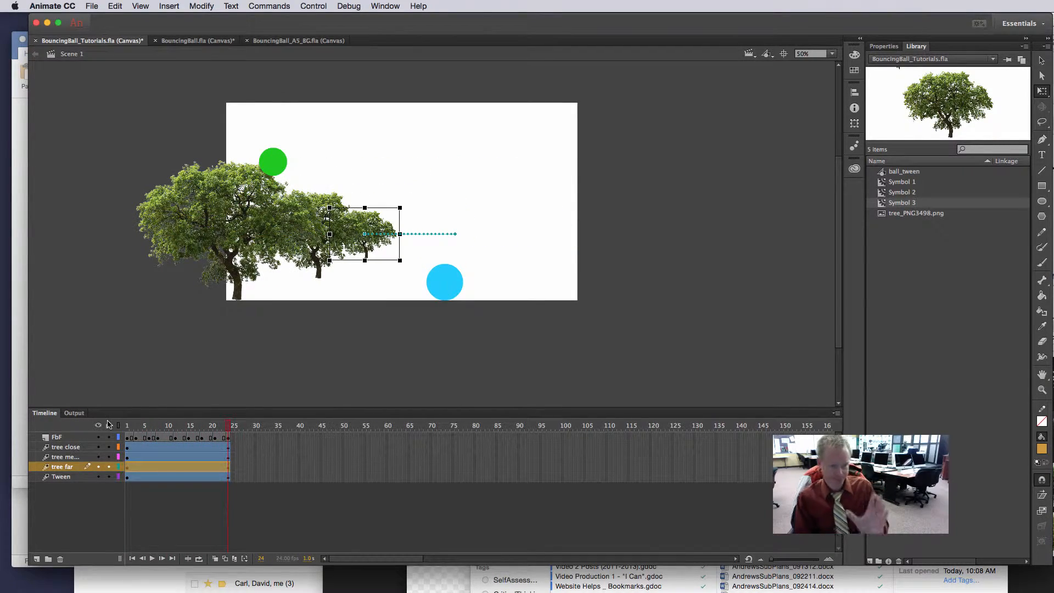
{"action": "key", "text": "Return"}
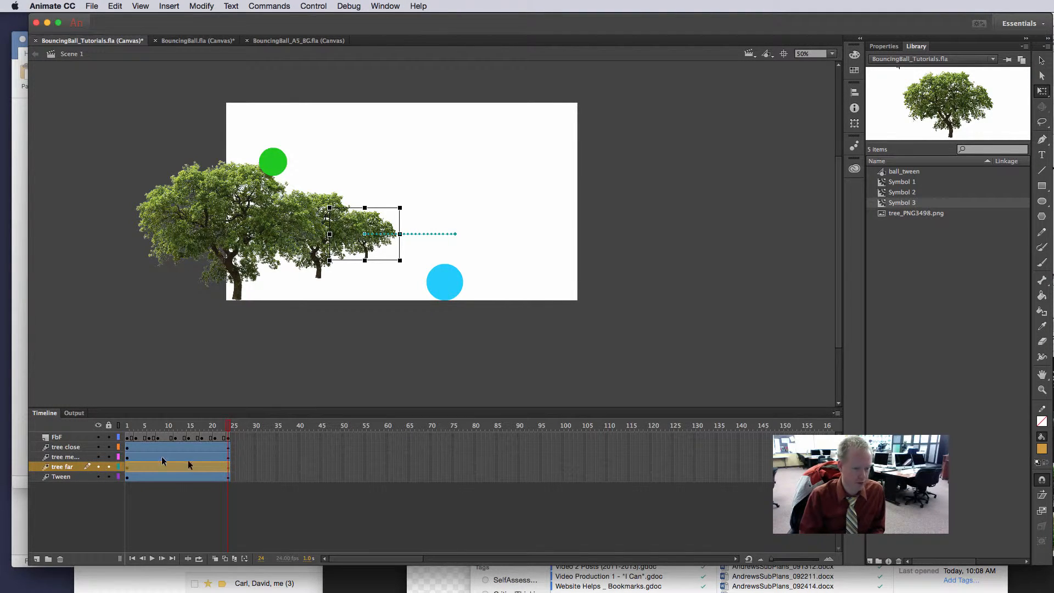
Step: Compare the positions of the close and medium trees at frames 1 and 24 along their motion paths
{"action": "left_click_drag", "start_coordinate": [213, 427], "coordinate": [116, 446]}
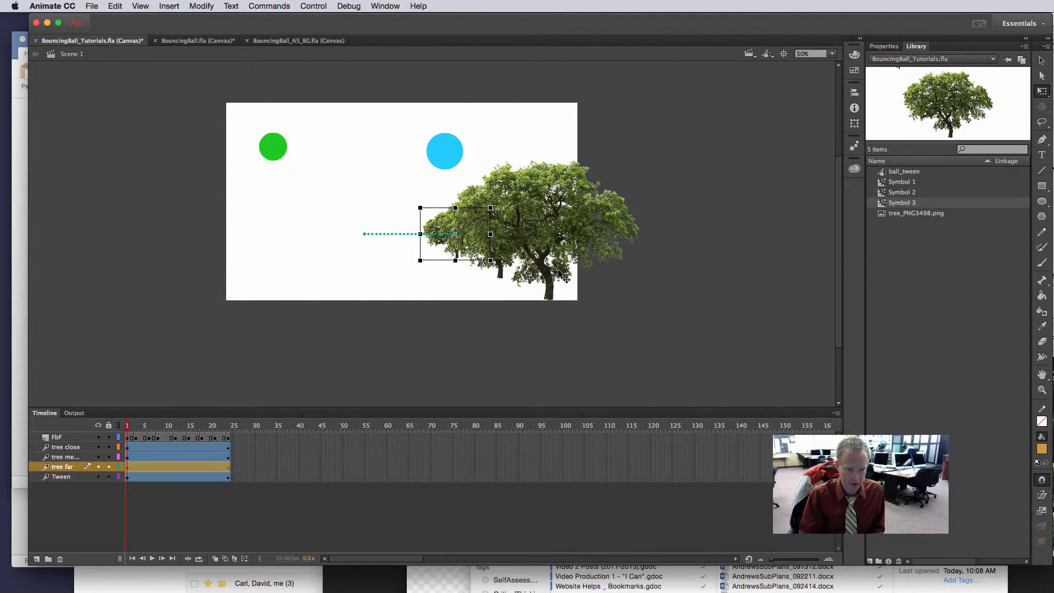
{"action": "left_click", "coordinate": [560, 273]}
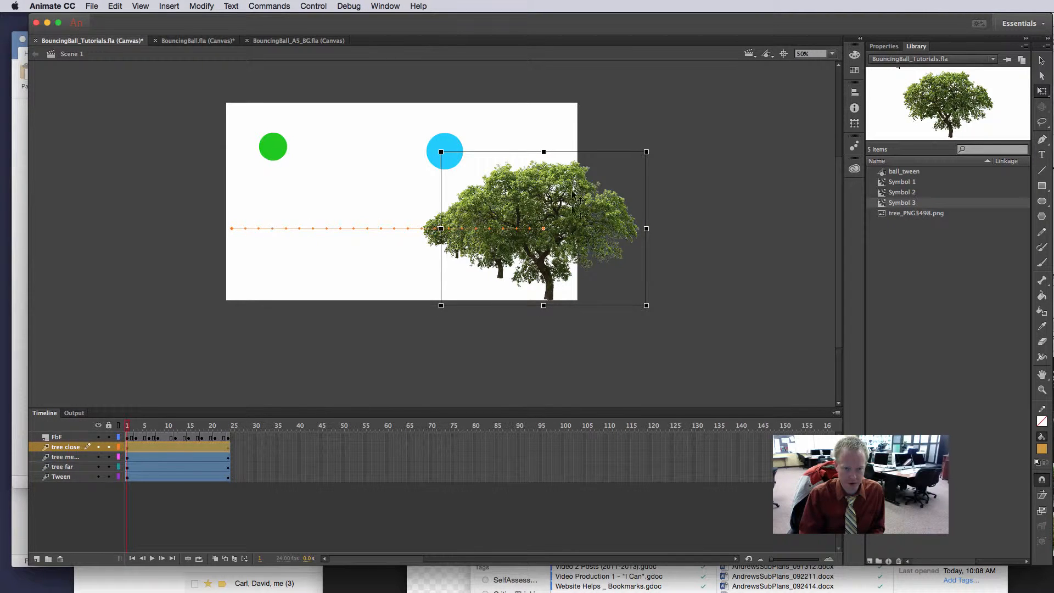
{"action": "left_click", "coordinate": [228, 426]}
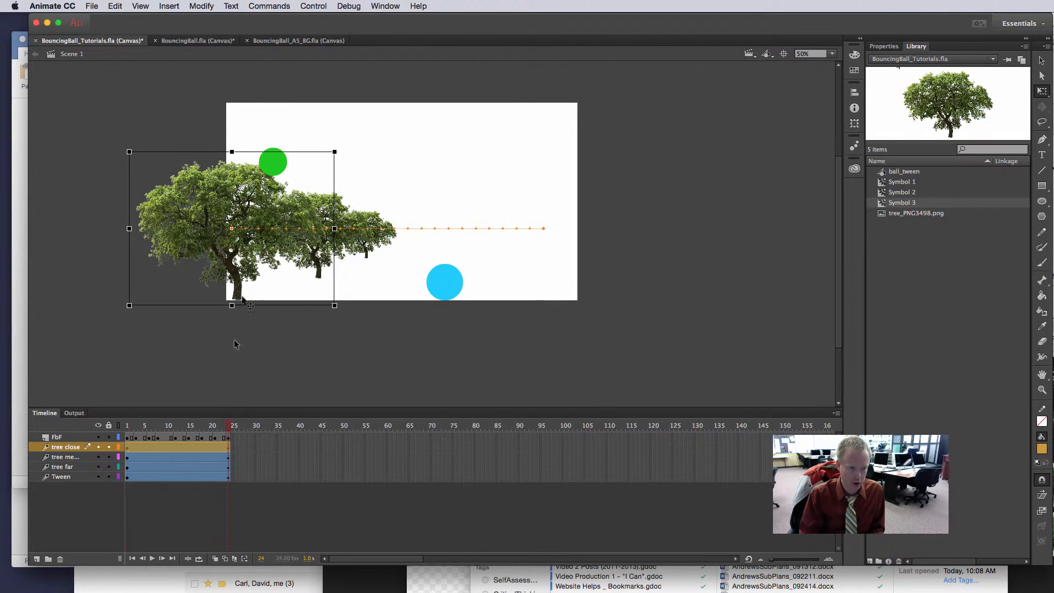
{"action": "left_click", "coordinate": [149, 457]}
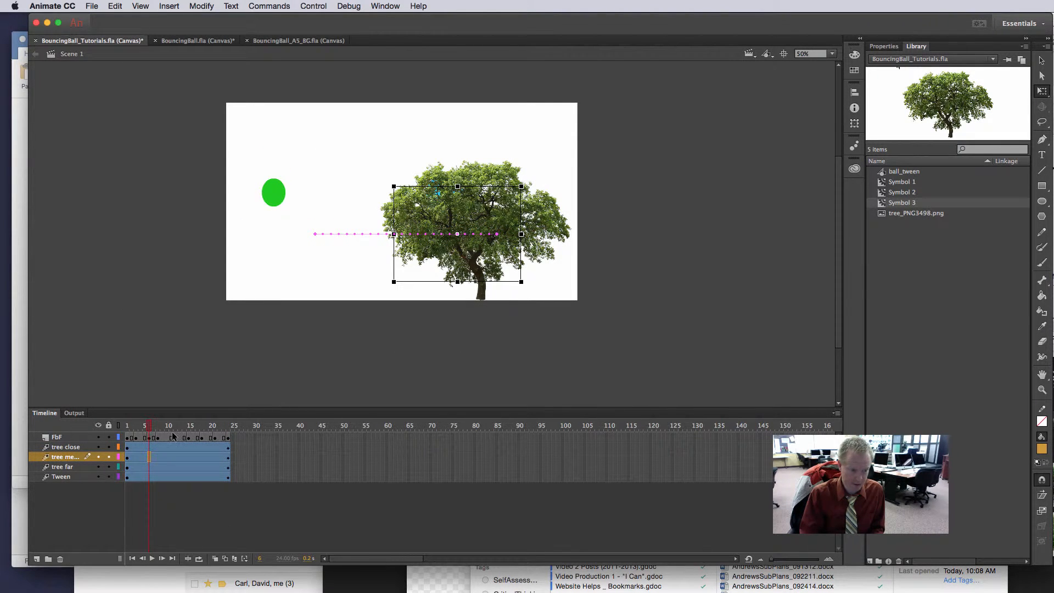
{"action": "left_click", "coordinate": [127, 426]}
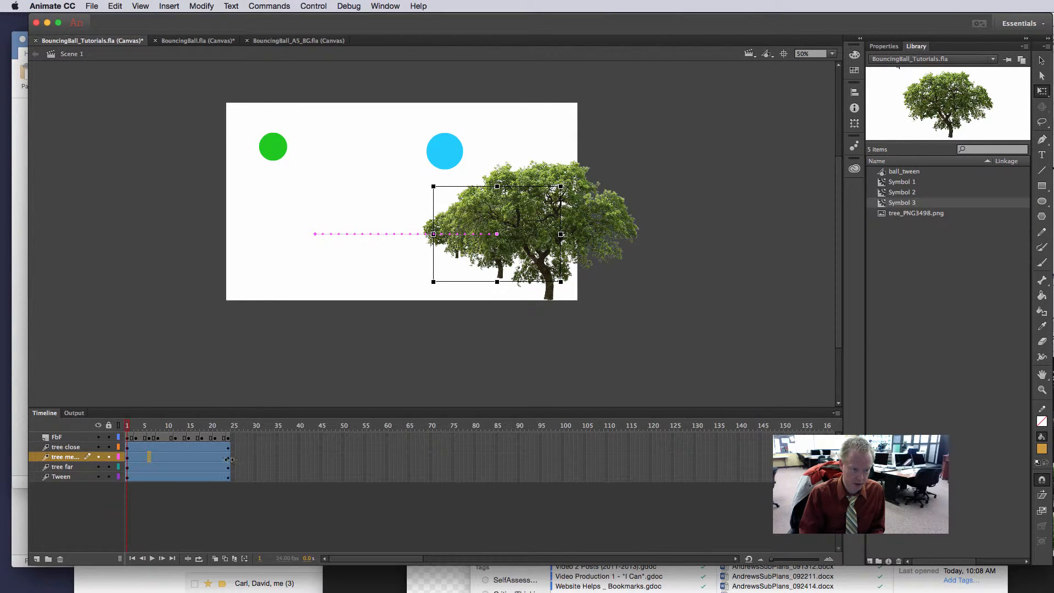
{"action": "left_click", "coordinate": [229, 460]}
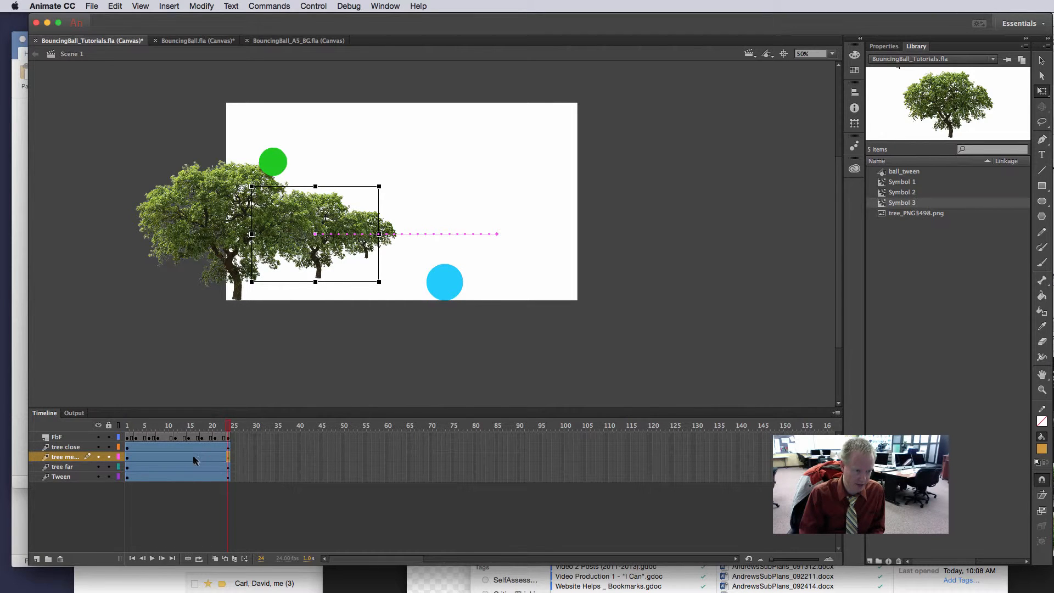
{"action": "left_click_drag", "start_coordinate": [227, 426], "coordinate": [75, 433]}
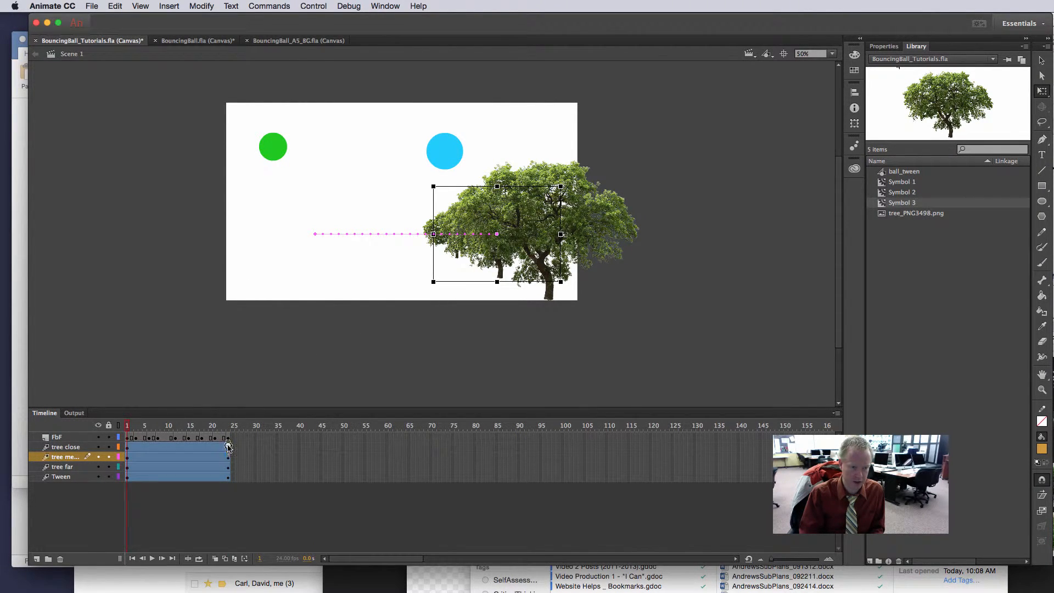
Step: Check the close tree's end position at frame 24 and play the animation again from frame 1
{"action": "left_click", "coordinate": [229, 447]}
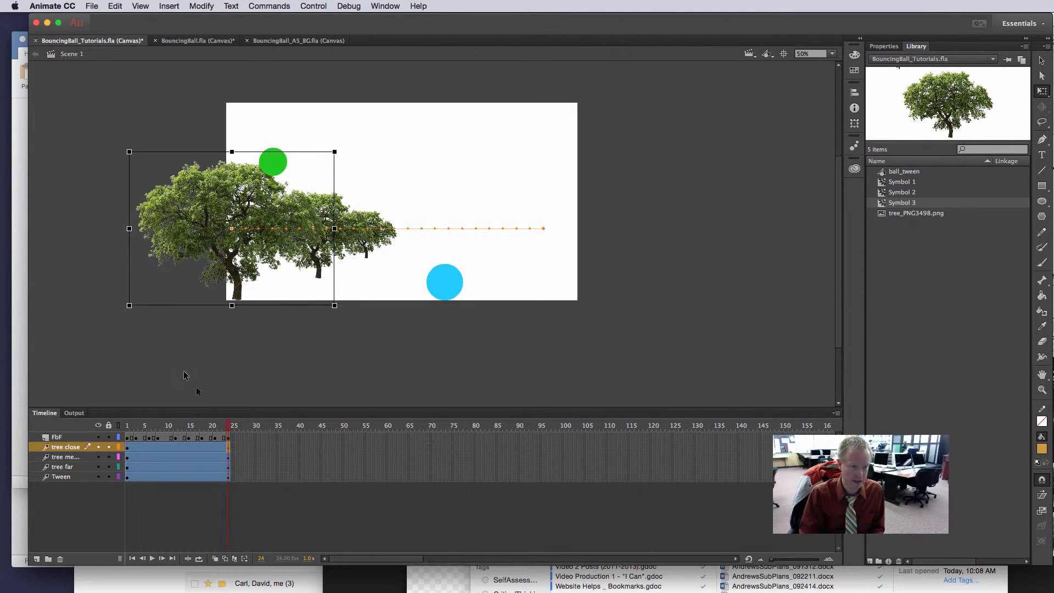
{"action": "left_click_drag", "start_coordinate": [228, 426], "coordinate": [94, 435]}
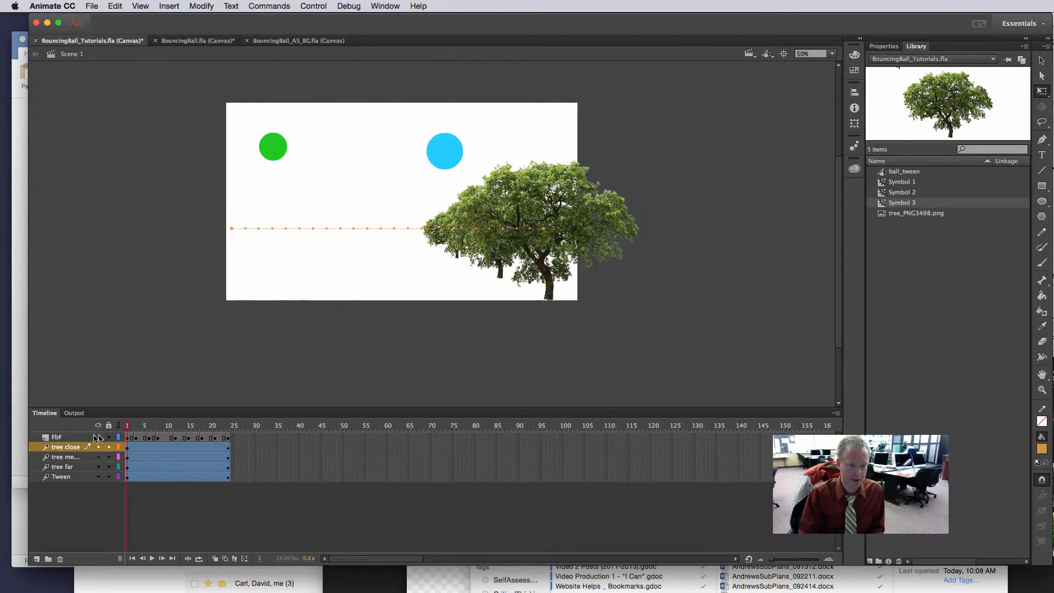
{"action": "key", "text": "Return"}
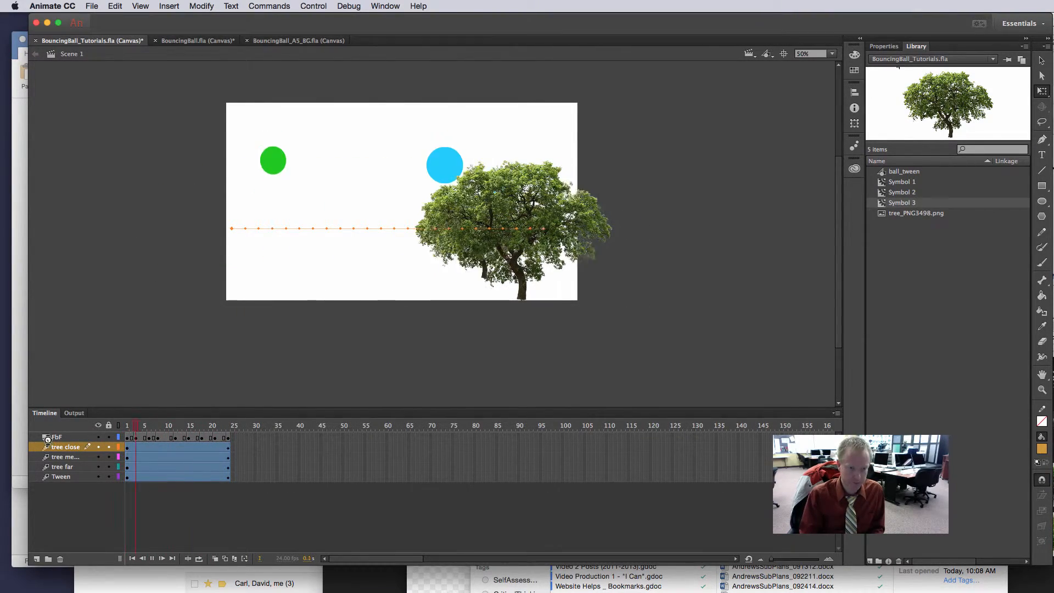